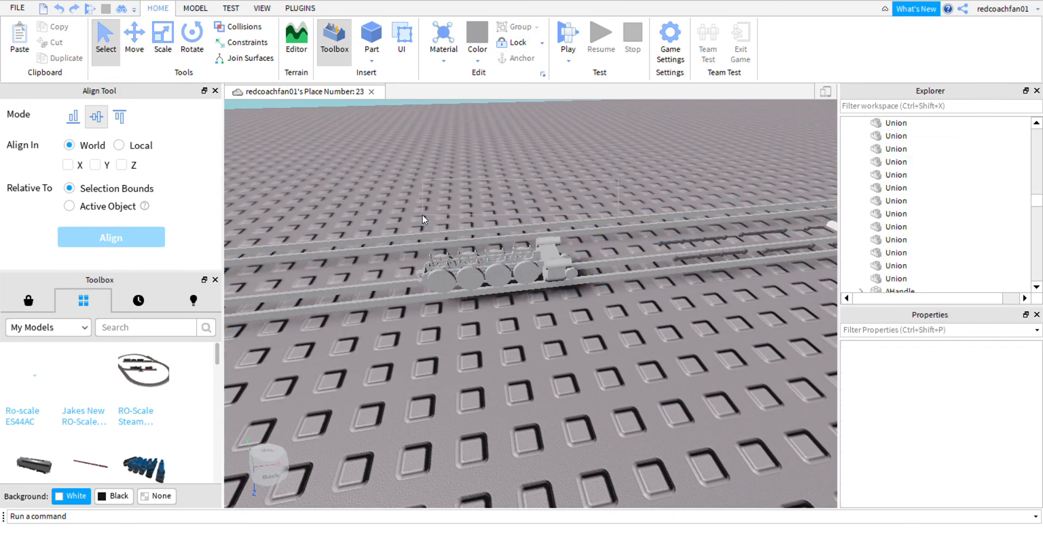
Examine the grey wheel assembly, the 0-6-0 Switcher, the loose rods and the white bar along the track
{"action": "key", "text": "d"}
{"action": "right_click_drag", "start_coordinate": [514, 305], "coordinate": [529, 283]}
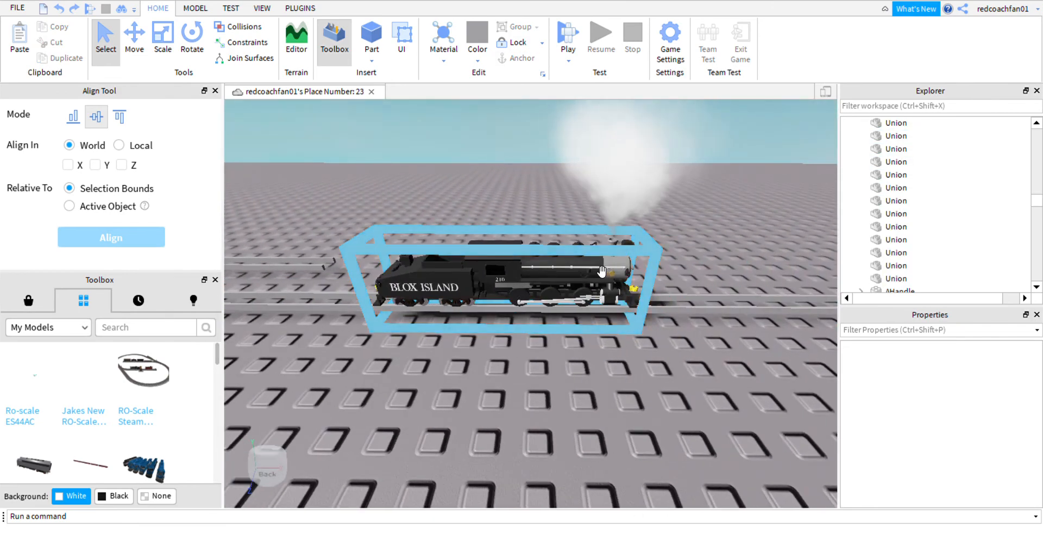
{"action": "key", "text": "w"}
{"action": "right_click_drag", "start_coordinate": [601, 272], "coordinate": [546, 341]}
{"action": "key", "text": "d"}
{"action": "key", "text": "a"}
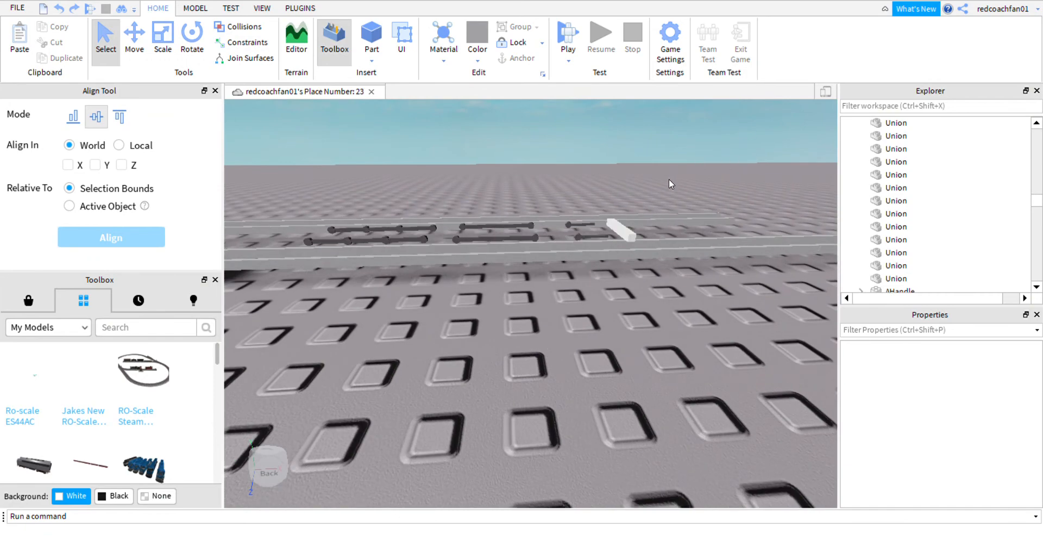
{"action": "key", "text": "w"}
{"action": "right_click_drag", "start_coordinate": [451, 188], "coordinate": [451, 187]}
{"action": "key", "text": "a"}
{"action": "right_click_drag", "start_coordinate": [418, 358], "coordinate": [419, 358]}
{"action": "key", "text": "a"}
{"action": "key", "text": "s"}
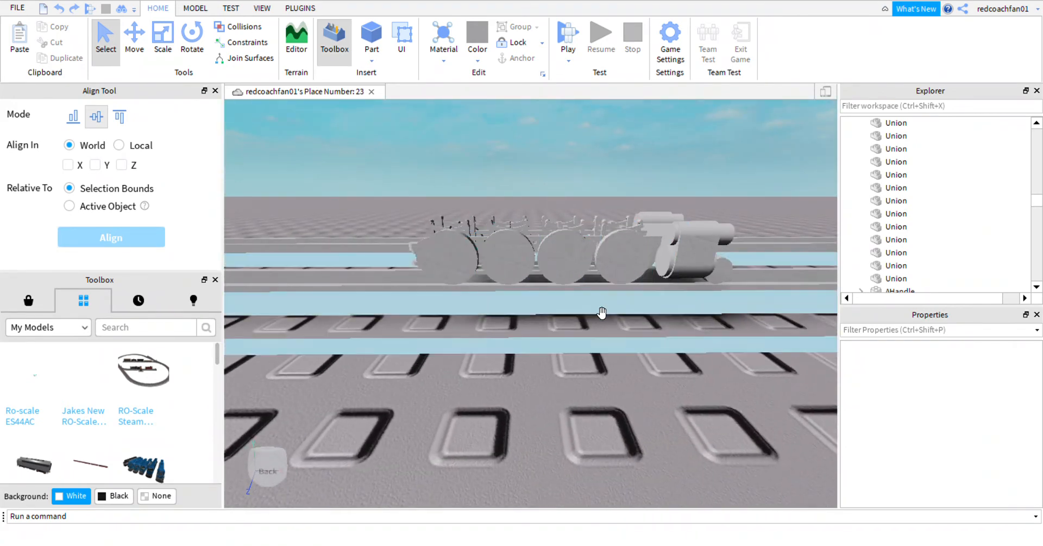
Examine the grey locomotive's wheels, cylinders and valve gear up close from several angles
{"action": "right_click_drag", "start_coordinate": [655, 351], "coordinate": [638, 378]}
{"action": "key", "text": "w"}
{"action": "key", "text": "s"}
{"action": "right_click_drag", "start_coordinate": [419, 392], "coordinate": [419, 392]}
{"action": "scroll", "coordinate": [419, 392], "scroll_direction": "down", "scroll_amount": 3}
{"action": "scroll", "coordinate": [549, 324], "scroll_direction": "up", "scroll_amount": 2}
{"action": "right_click_drag", "start_coordinate": [550, 323], "coordinate": [550, 323]}
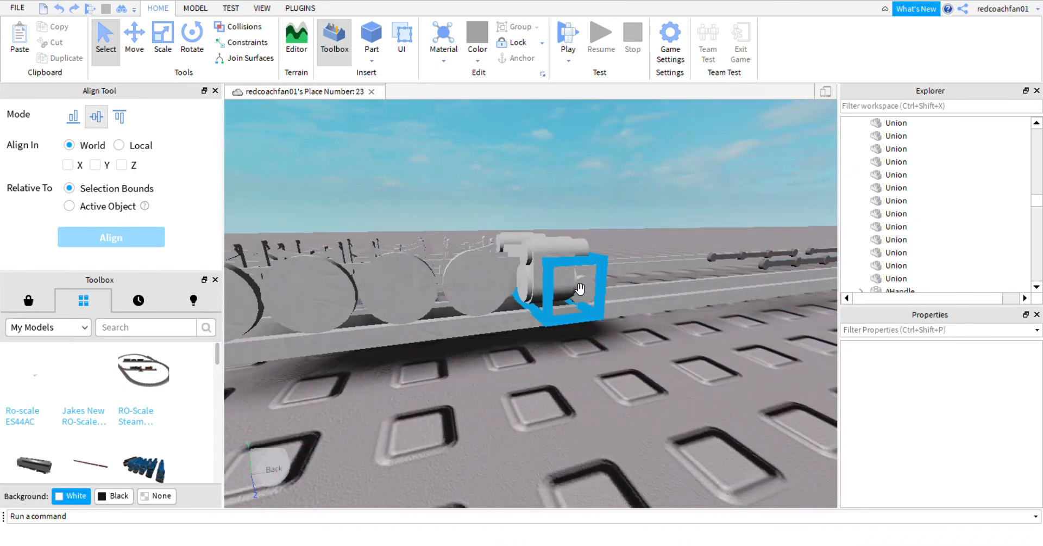
{"action": "right_click_drag", "start_coordinate": [582, 291], "coordinate": [582, 291]}
{"action": "scroll", "coordinate": [491, 291], "scroll_direction": "down", "scroll_amount": 2}
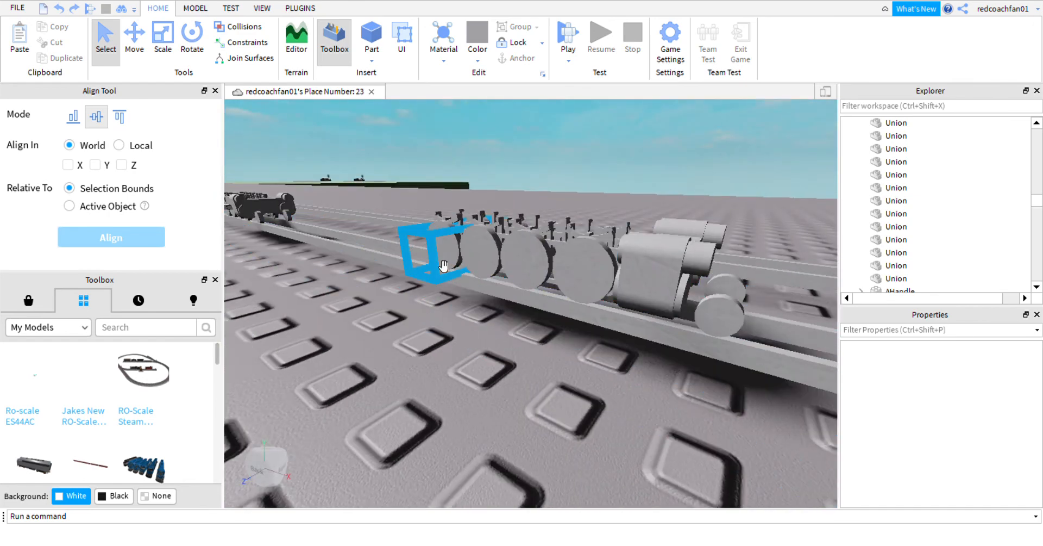
{"action": "right_click_drag", "start_coordinate": [519, 338], "coordinate": [524, 335]}
{"action": "scroll", "coordinate": [523, 335], "scroll_direction": "up", "scroll_amount": 3}
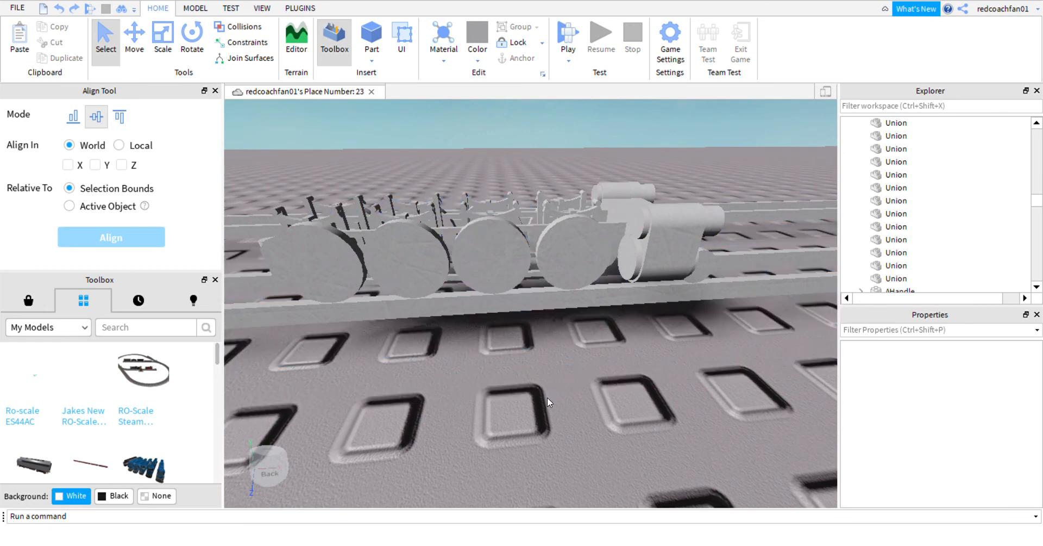
{"action": "scroll", "coordinate": [545, 373], "scroll_direction": "down", "scroll_amount": 3}
{"action": "right_click_drag", "start_coordinate": [545, 373], "coordinate": [545, 373]}
{"action": "scroll", "coordinate": [545, 373], "scroll_direction": "up", "scroll_amount": 2}
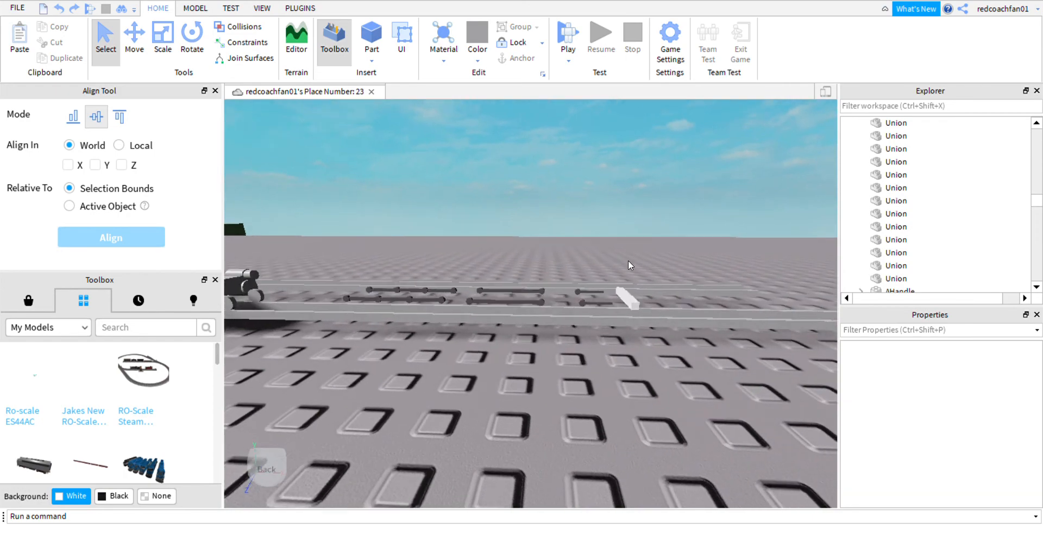
Select the connecting rods, coupling rods and crossheads lying on the track and clear the selection
{"action": "left_click_drag", "start_coordinate": [474, 318], "coordinate": [337, 353]}
{"action": "left_click", "coordinate": [481, 263]}
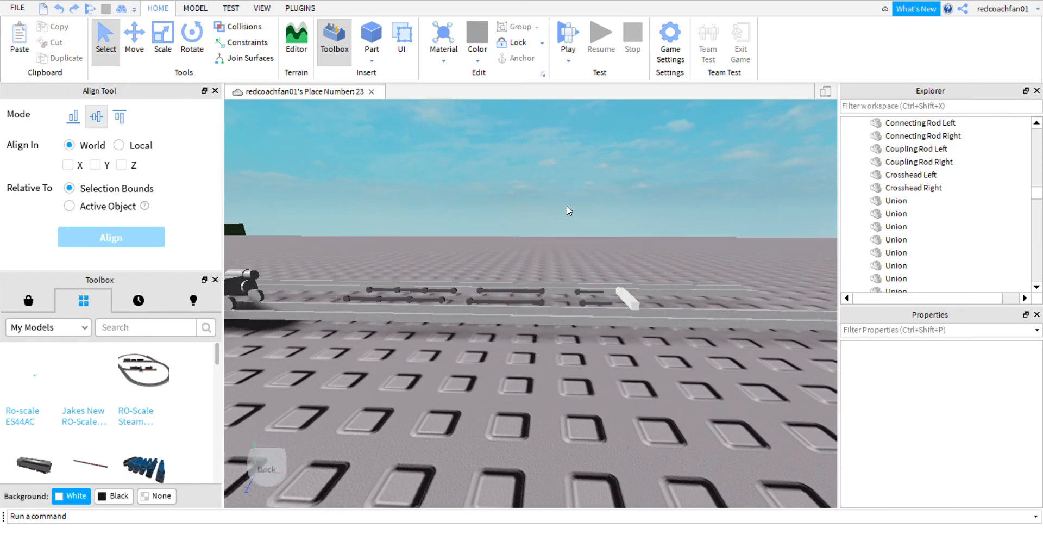
{"action": "scroll", "coordinate": [573, 221], "scroll_direction": "down", "scroll_amount": 4}
{"action": "right_click_drag", "start_coordinate": [573, 221], "coordinate": [573, 222]}
{"action": "scroll", "coordinate": [594, 351], "scroll_direction": "up", "scroll_amount": 5}
{"action": "right_click_drag", "start_coordinate": [594, 351], "coordinate": [595, 351]}
{"action": "scroll", "coordinate": [594, 351], "scroll_direction": "down", "scroll_amount": 1}
{"action": "scroll", "coordinate": [594, 351], "scroll_direction": "down", "scroll_amount": 5}
{"action": "scroll", "coordinate": [594, 351], "scroll_direction": "up", "scroll_amount": 4}
{"action": "scroll", "coordinate": [594, 351], "scroll_direction": "up", "scroll_amount": 2}
Select the cylinder and wheel parts of the grey assembly, check its invisible Base part, and clear the selection
{"action": "left_click_drag", "start_coordinate": [640, 200], "coordinate": [486, 147]}
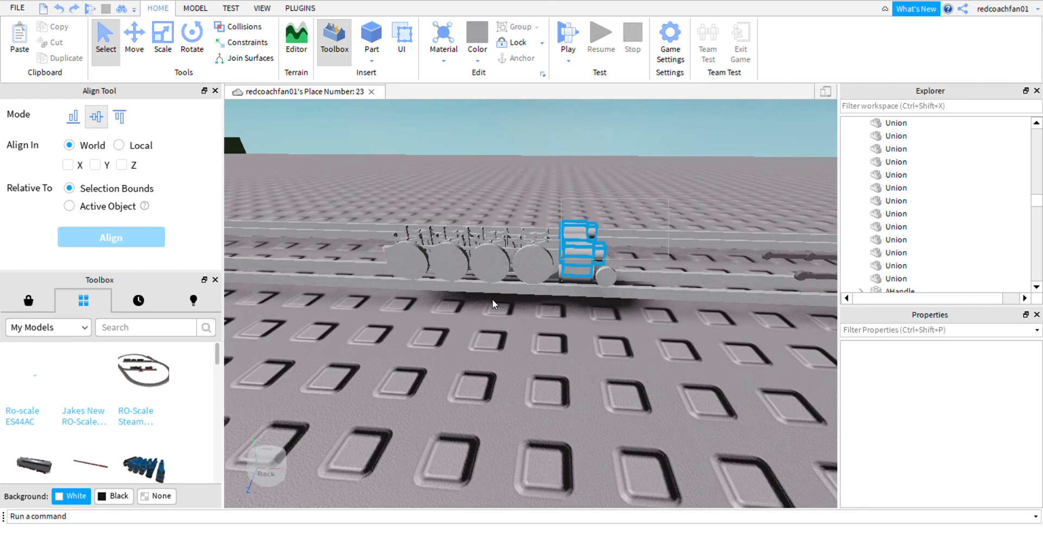
{"action": "left_click_drag", "start_coordinate": [492, 299], "coordinate": [444, 166]}
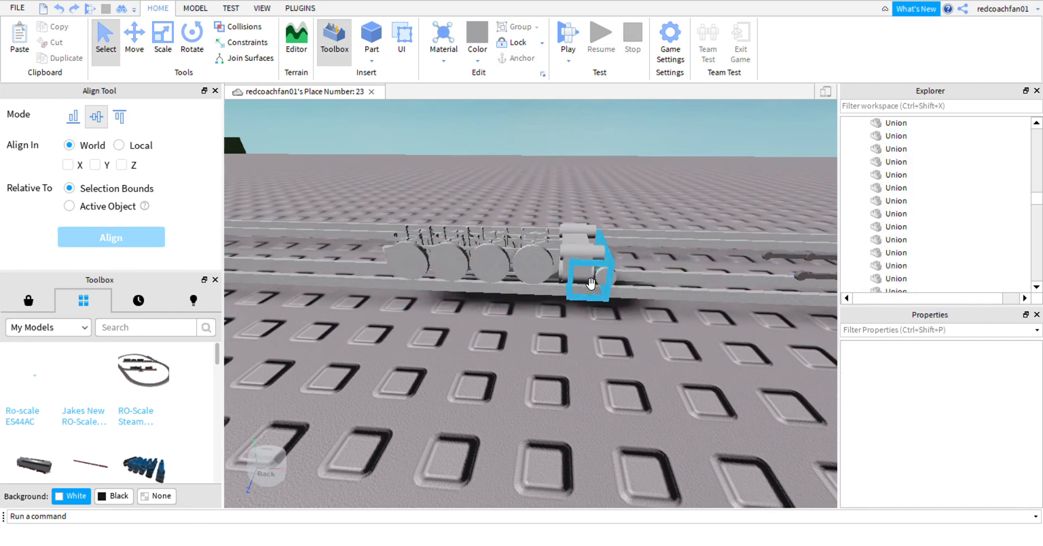
{"action": "left_click", "coordinate": [475, 245]}
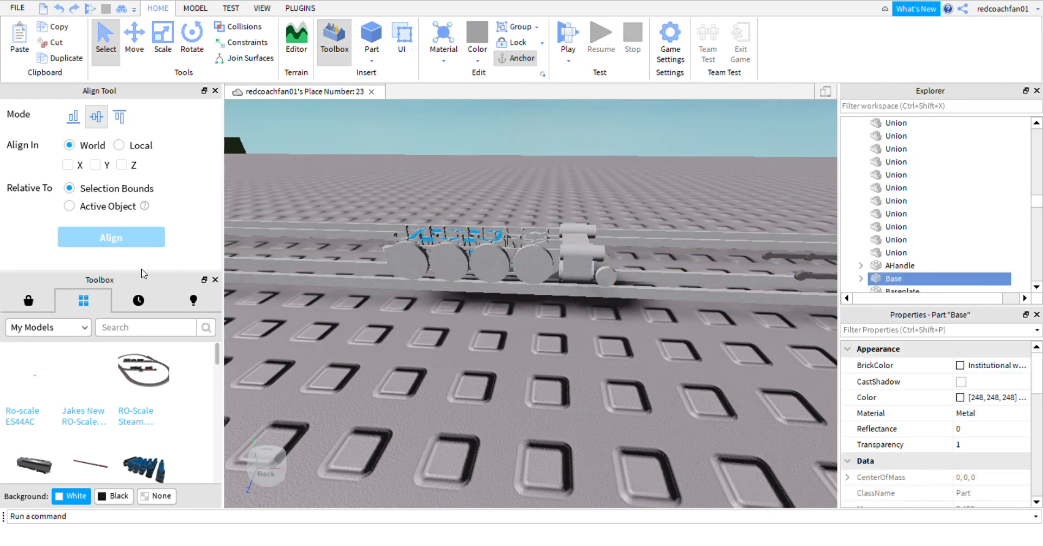
{"action": "left_click", "coordinate": [487, 367]}
Select the white bar beyond the loose rods on the track
{"action": "right_click_drag", "start_coordinate": [539, 371], "coordinate": [541, 373]}
{"action": "scroll", "coordinate": [540, 372], "scroll_direction": "down", "scroll_amount": 3}
{"action": "scroll", "coordinate": [540, 373], "scroll_direction": "up", "scroll_amount": 2}
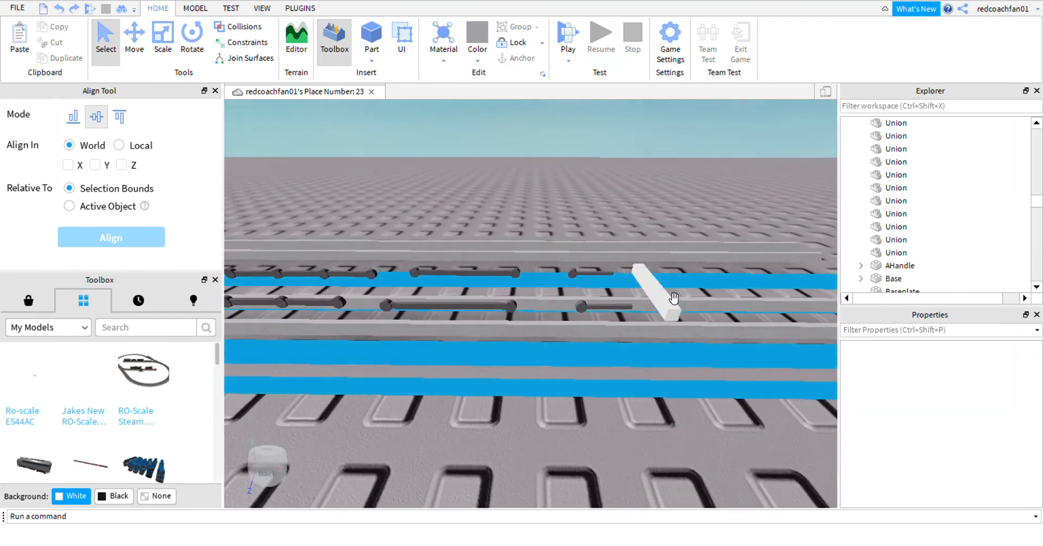
{"action": "left_click", "coordinate": [663, 304]}
Select the 0-6-0 Switcher and expand its Locomotive model down to the contents of Moving Parts
{"action": "right_click_drag", "start_coordinate": [599, 413], "coordinate": [599, 413]}
{"action": "key", "text": "d"}
{"action": "key", "text": "a"}
{"action": "key", "text": "d"}
{"action": "key", "text": "s"}
{"action": "key", "text": "w"}
{"action": "left_click", "coordinate": [658, 294]}
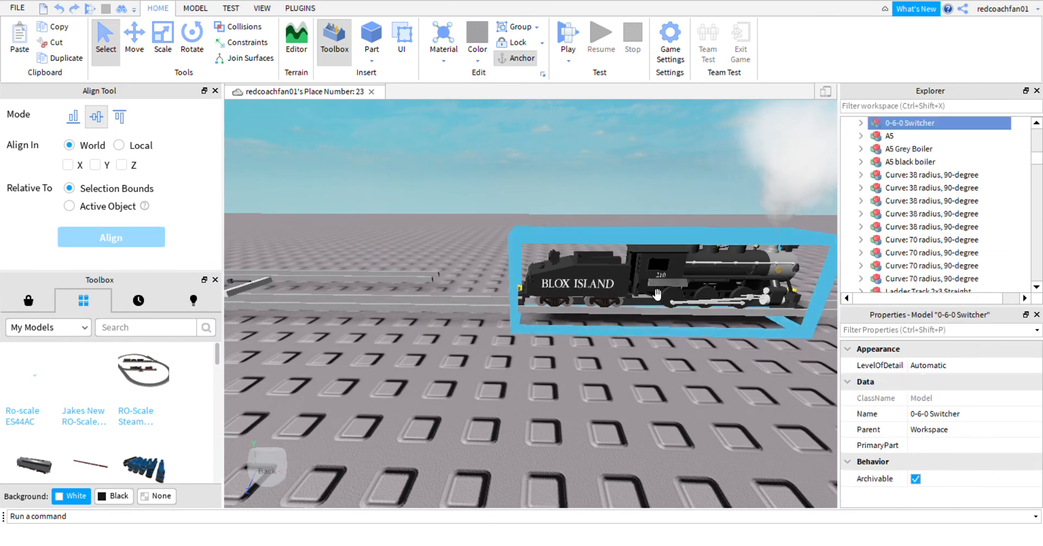
{"action": "key", "text": "f"}
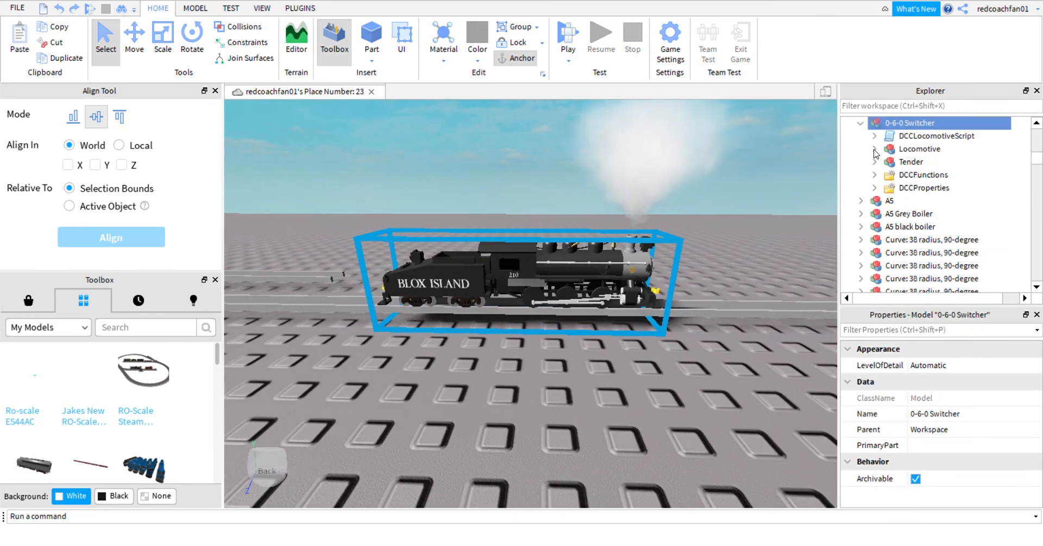
{"action": "left_click", "coordinate": [875, 149]}
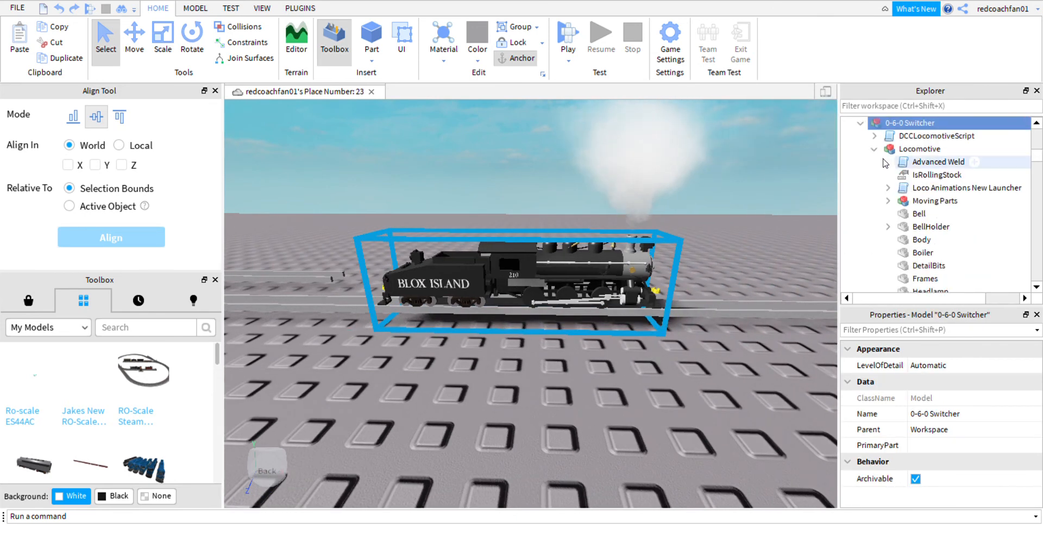
{"action": "left_click", "coordinate": [918, 200]}
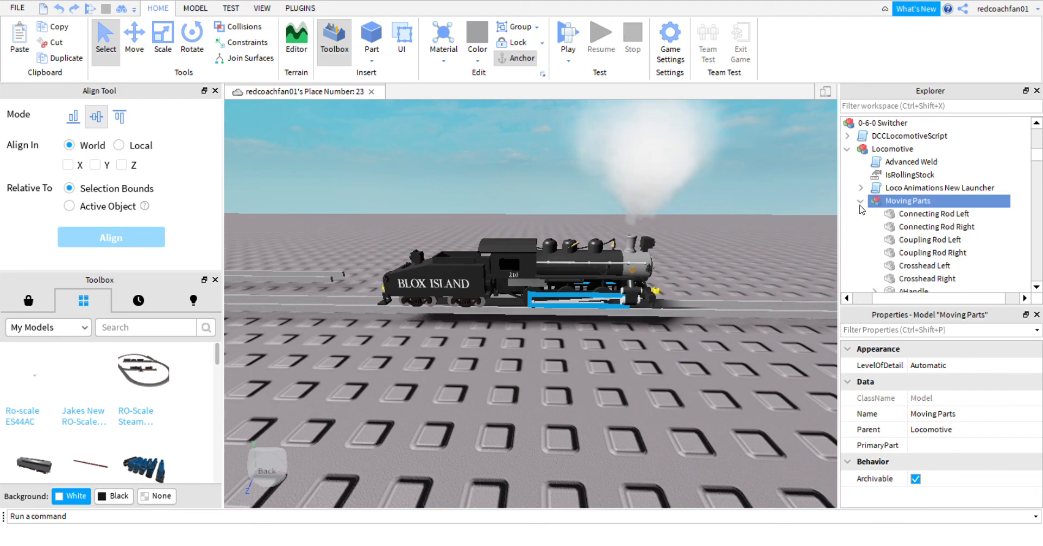
{"action": "scroll", "coordinate": [908, 262], "scroll_direction": "down", "scroll_amount": 1}
Select the AHandle part in the switcher's Moving Parts, inspect its placement on the rear driving wheel, and clear the selection
{"action": "left_click", "coordinate": [904, 253]}
{"action": "key", "text": "f"}
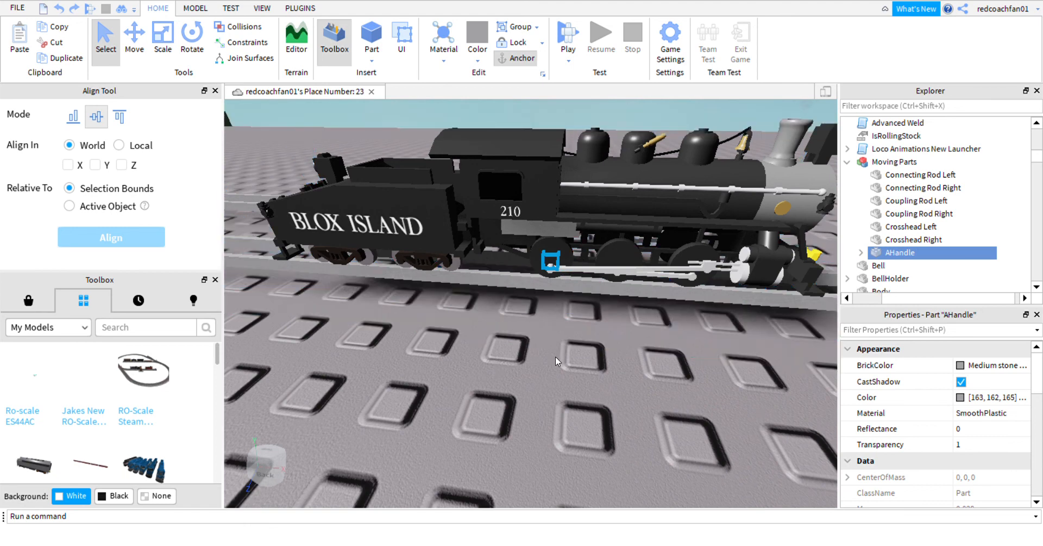
{"action": "key", "text": "a"}
{"action": "key", "text": "s"}
{"action": "key", "text": "w"}
{"action": "key", "text": "d"}
{"action": "left_click", "coordinate": [667, 351]}
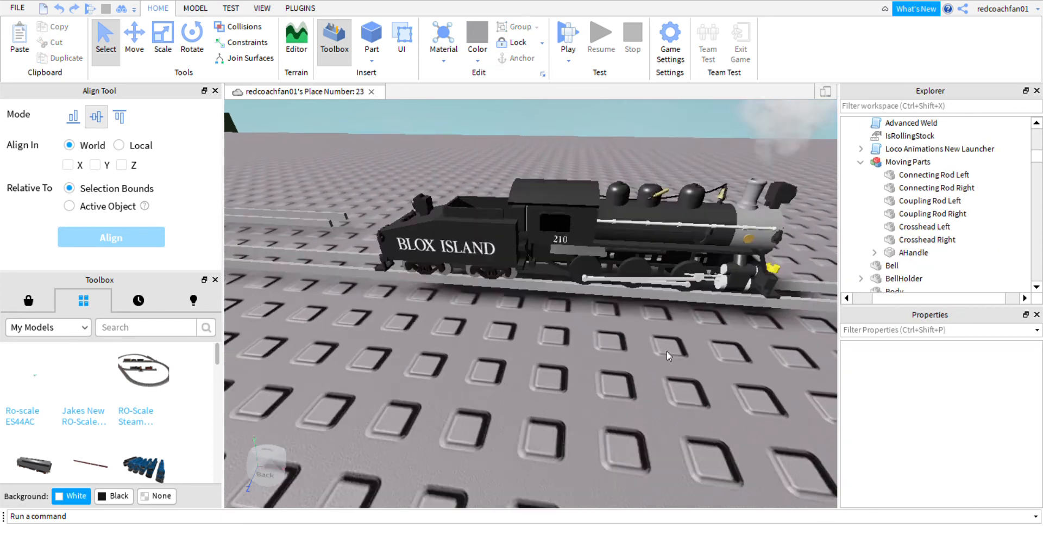
Reselect the 0-6-0 Switcher, collapse its Locomotive model, and clear the selection
{"action": "key", "text": "d"}
{"action": "right_click_drag", "start_coordinate": [545, 263], "coordinate": [537, 265]}
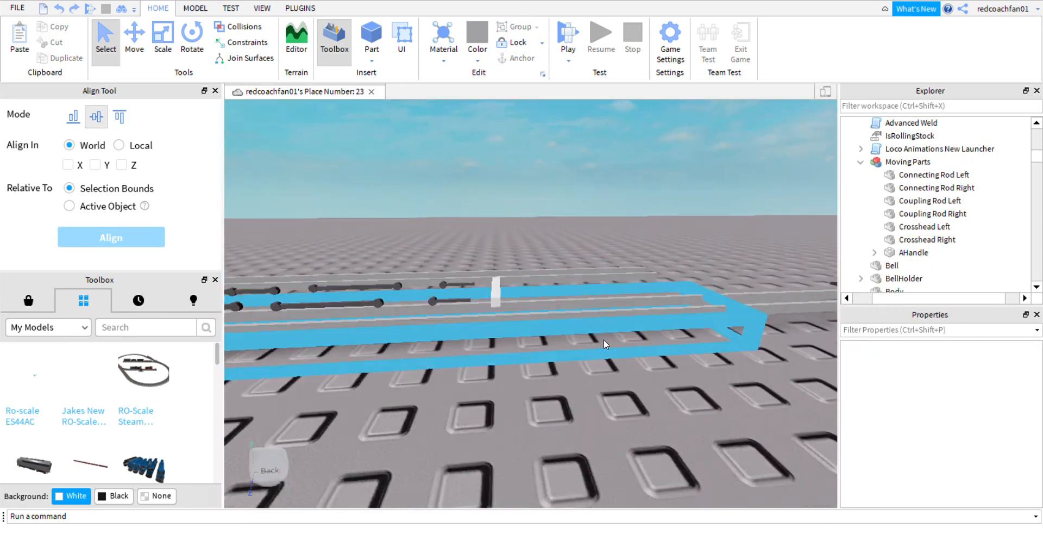
{"action": "key", "text": "s"}
{"action": "left_click", "coordinate": [571, 266]}
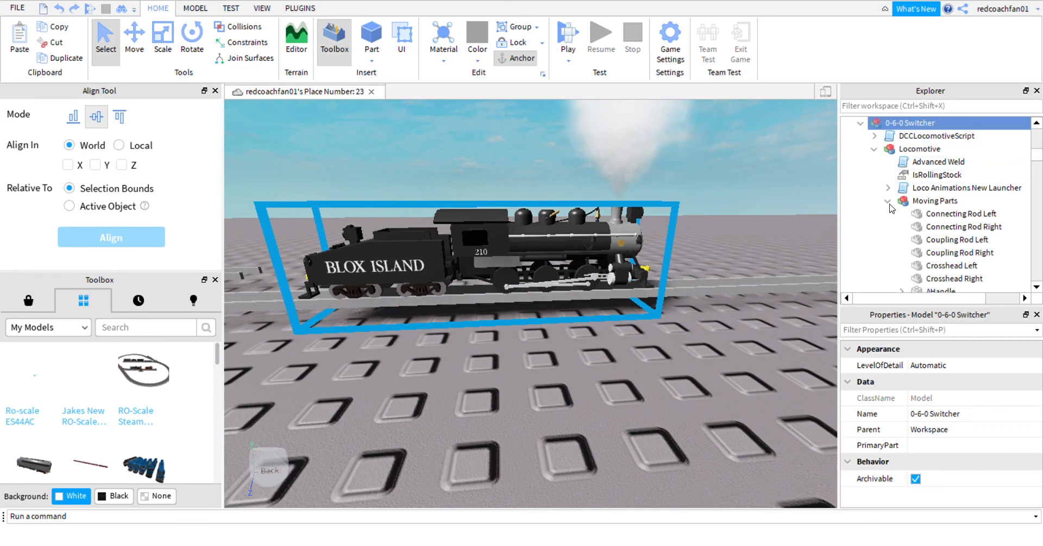
{"action": "left_click", "coordinate": [874, 149]}
{"action": "left_click", "coordinate": [685, 337]}
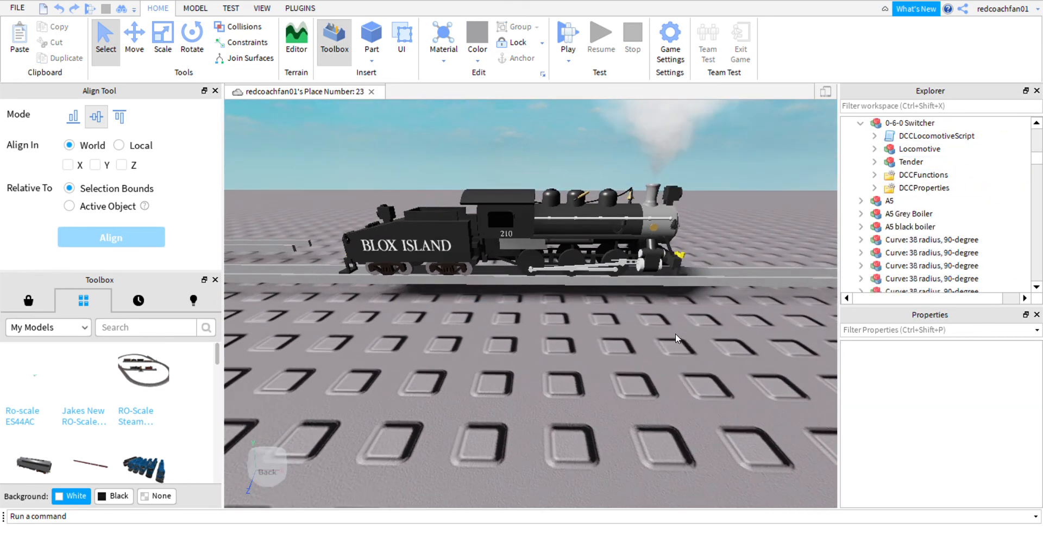
Move the white AHandle bar along the track to the second wheel from the rear of the grey wheel assembly
{"action": "key", "text": "d"}
{"action": "left_click", "coordinate": [558, 256], "text": "alt"}
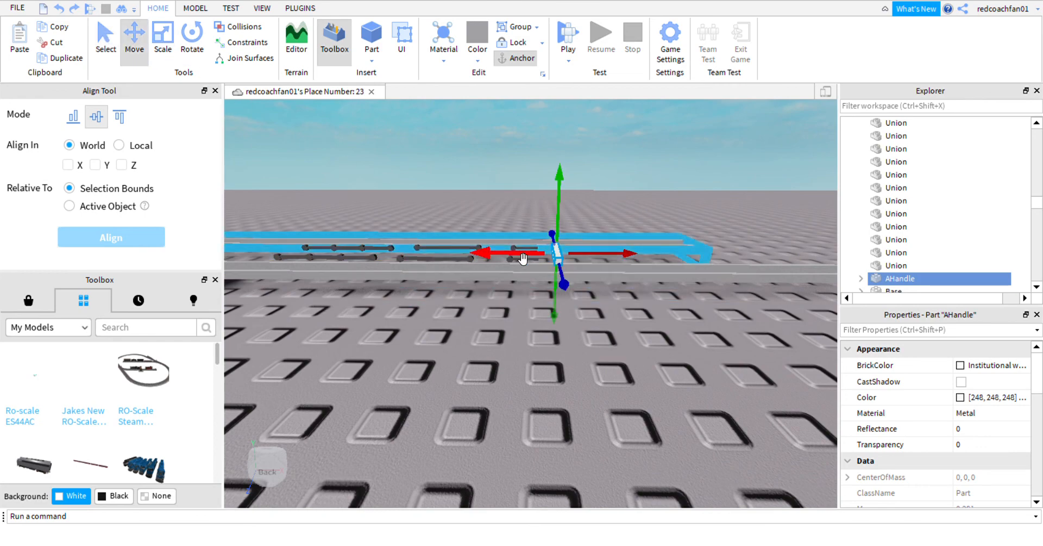
{"action": "key", "text": "a"}
{"action": "left_click_drag", "start_coordinate": [523, 258], "coordinate": [473, 254]}
{"action": "key", "text": "w"}
{"action": "right_click_drag", "start_coordinate": [473, 254], "coordinate": [474, 253]}
{"action": "key", "text": "d"}
{"action": "left_click_drag", "start_coordinate": [473, 254], "coordinate": [479, 267]}
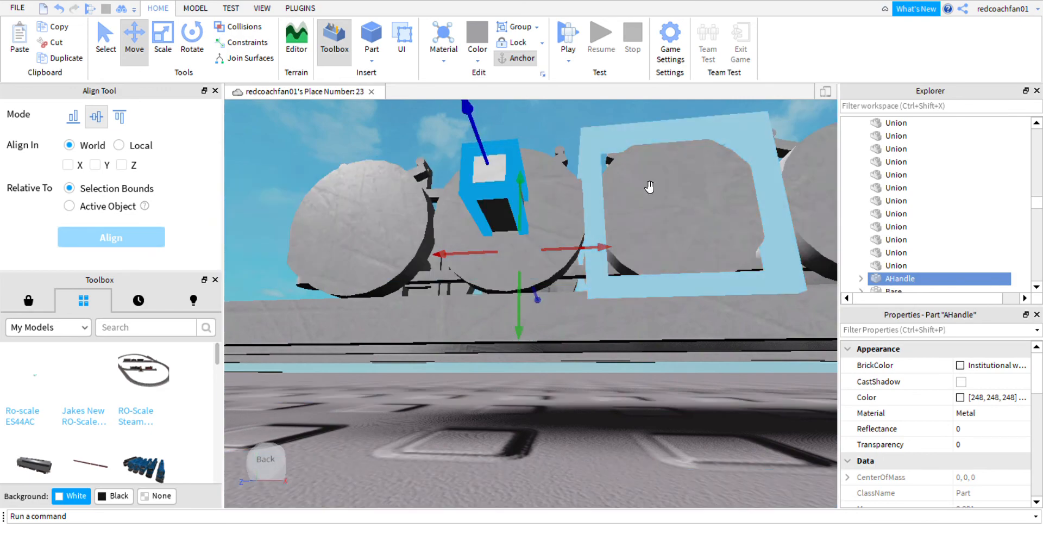
Lower the AHandle bar to the bottom edge of the second wheel
{"action": "right_click_drag", "start_coordinate": [635, 174], "coordinate": [635, 174]}
{"action": "right_click_drag", "start_coordinate": [597, 135], "coordinate": [599, 135]}
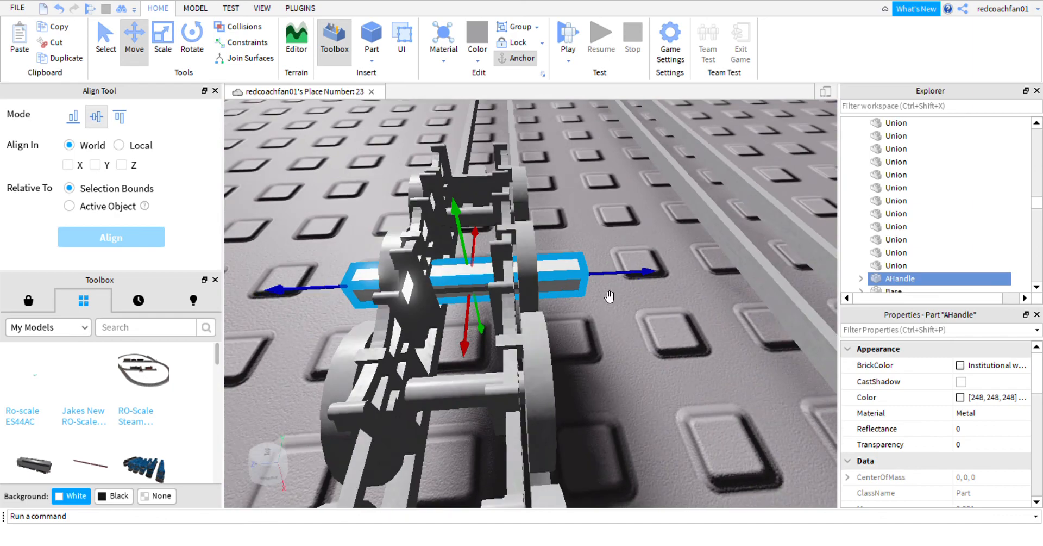
{"action": "right_click_drag", "start_coordinate": [402, 176], "coordinate": [402, 175]}
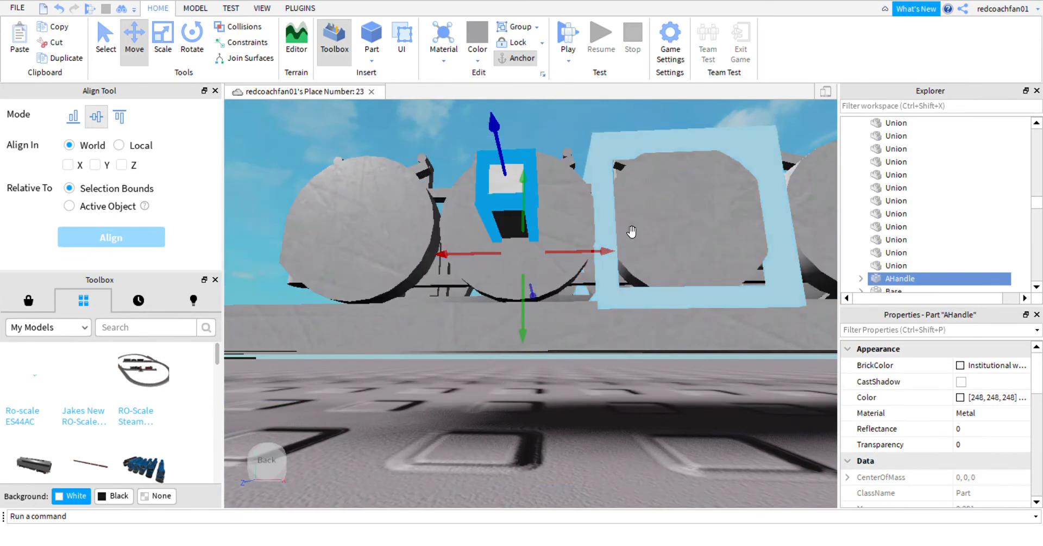
{"action": "left_click_drag", "start_coordinate": [524, 323], "coordinate": [519, 337]}
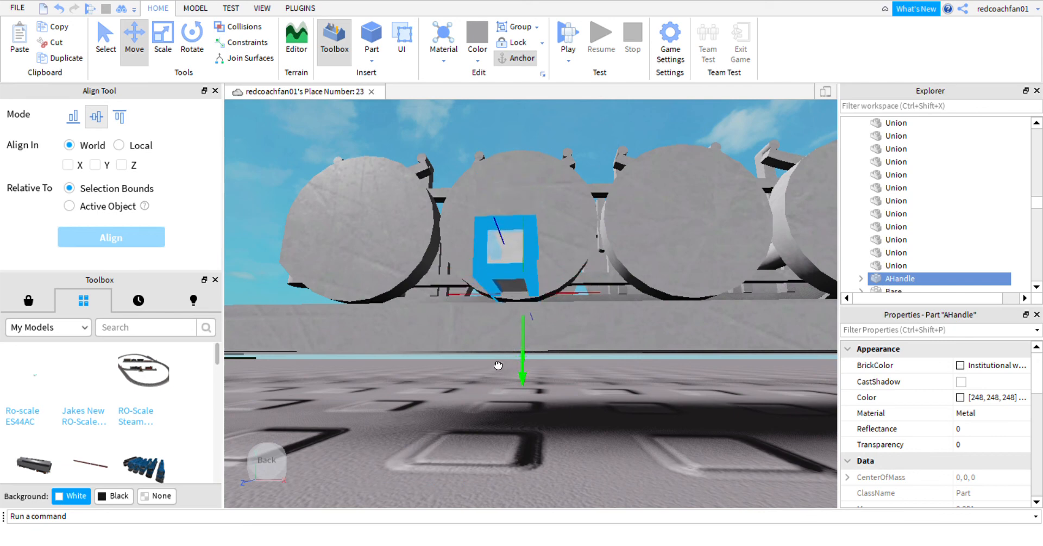
{"action": "left_click_drag", "start_coordinate": [498, 364], "coordinate": [494, 337]}
Align the AHandle bar horizontally with the lowest point of the second wheel
{"action": "scroll", "coordinate": [494, 337], "scroll_direction": "up", "scroll_amount": 2}
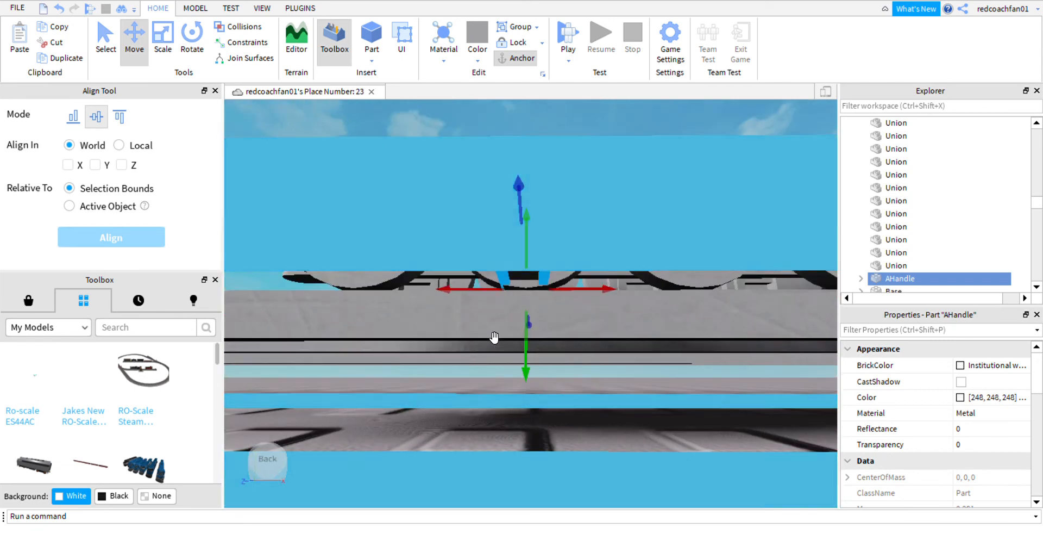
{"action": "scroll", "coordinate": [494, 337], "scroll_direction": "up", "scroll_amount": 3}
{"action": "scroll", "coordinate": [494, 338], "scroll_direction": "down", "scroll_amount": 4}
{"action": "scroll", "coordinate": [526, 295], "scroll_direction": "up", "scroll_amount": 3}
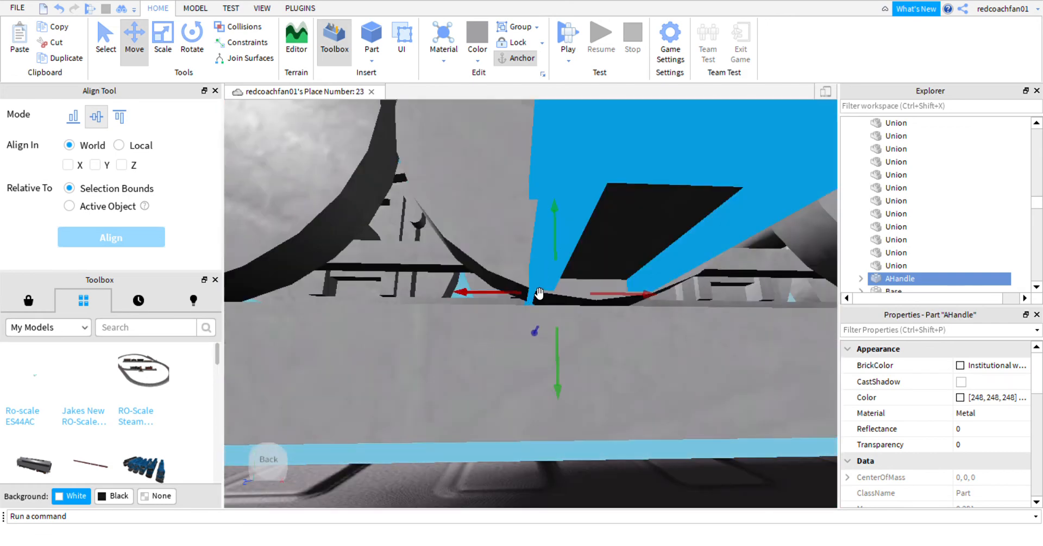
{"action": "right_click_drag", "start_coordinate": [539, 292], "coordinate": [537, 294]}
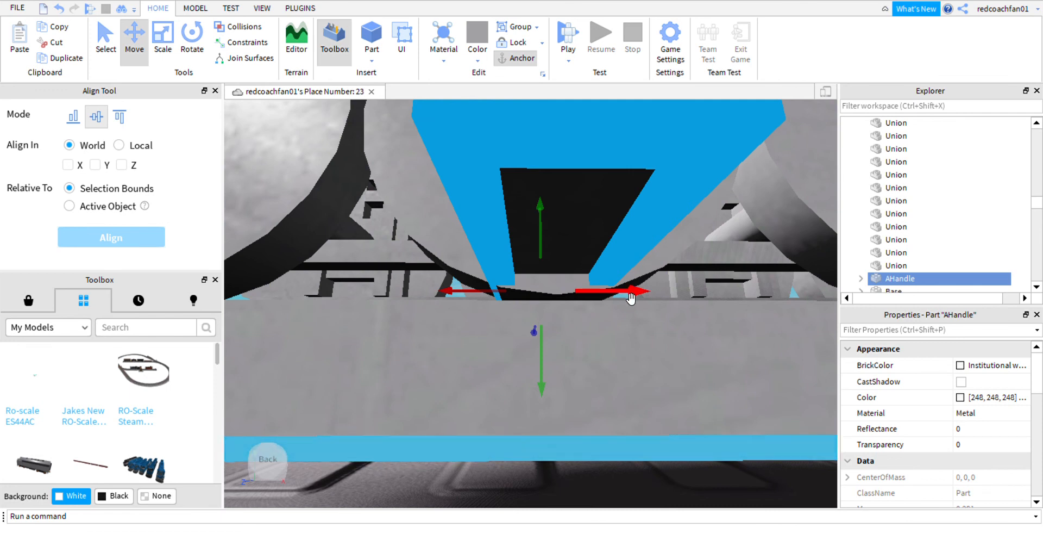
{"action": "left_click_drag", "start_coordinate": [630, 300], "coordinate": [632, 301]}
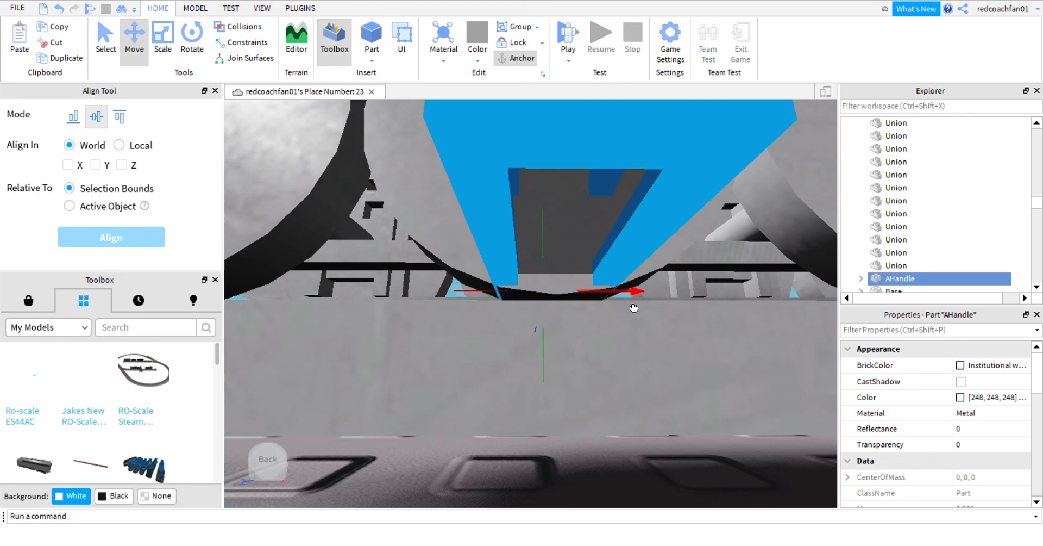
{"action": "left_click_drag", "start_coordinate": [634, 312], "coordinate": [633, 312]}
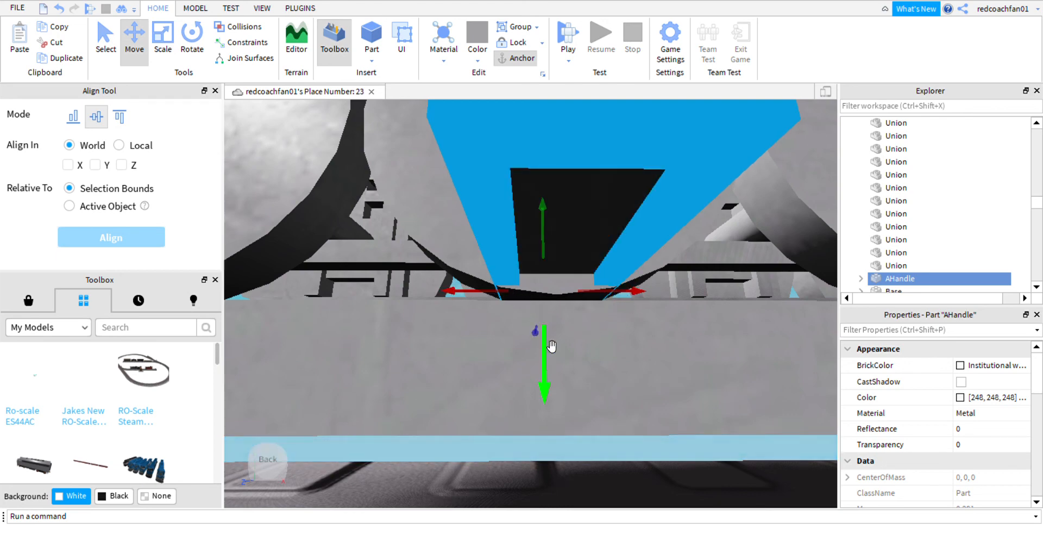
Raise the AHandle bar to the middle of the second wheel and shift it slightly toward the rear
{"action": "scroll", "coordinate": [551, 348], "scroll_direction": "down", "scroll_amount": 4}
{"action": "scroll", "coordinate": [550, 349], "scroll_direction": "down", "scroll_amount": 4}
{"action": "right_click_drag", "start_coordinate": [578, 175], "coordinate": [577, 173]}
{"action": "scroll", "coordinate": [577, 174], "scroll_direction": "down", "scroll_amount": 3}
{"action": "scroll", "coordinate": [577, 174], "scroll_direction": "up", "scroll_amount": 4}
{"action": "left_click_drag", "start_coordinate": [519, 248], "coordinate": [470, 197]}
{"action": "right_click_drag", "start_coordinate": [489, 239], "coordinate": [489, 240]}
{"action": "left_click_drag", "start_coordinate": [468, 260], "coordinate": [452, 265]}
{"action": "right_click_drag", "start_coordinate": [457, 260], "coordinate": [457, 260]}
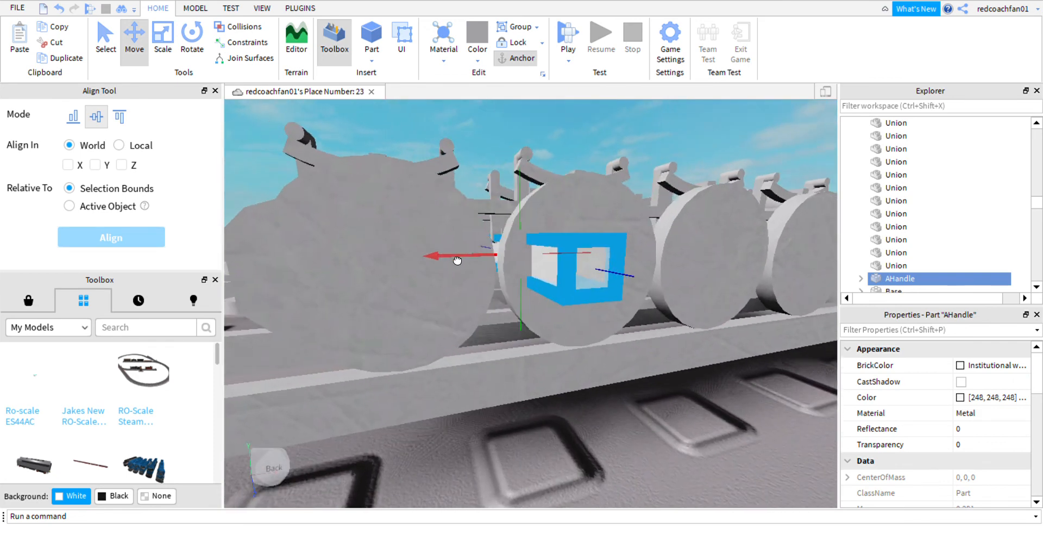
Try shifting the AHandle bar from the second wheel toward the rear and undo each move
{"action": "scroll", "coordinate": [465, 279], "scroll_direction": "down", "scroll_amount": 6}
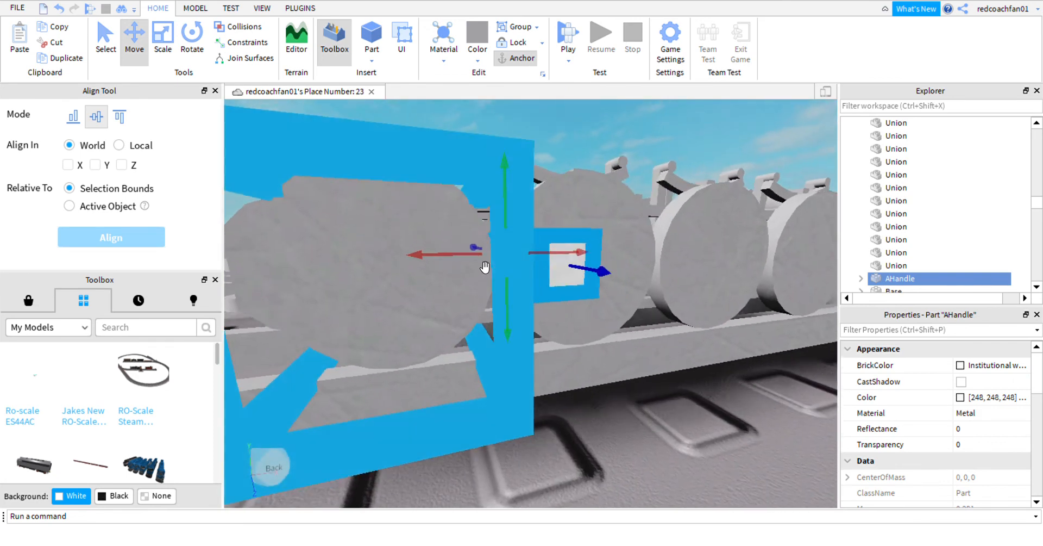
{"action": "scroll", "coordinate": [601, 186], "scroll_direction": "up", "scroll_amount": 6}
{"action": "scroll", "coordinate": [600, 186], "scroll_direction": "down", "scroll_amount": 5}
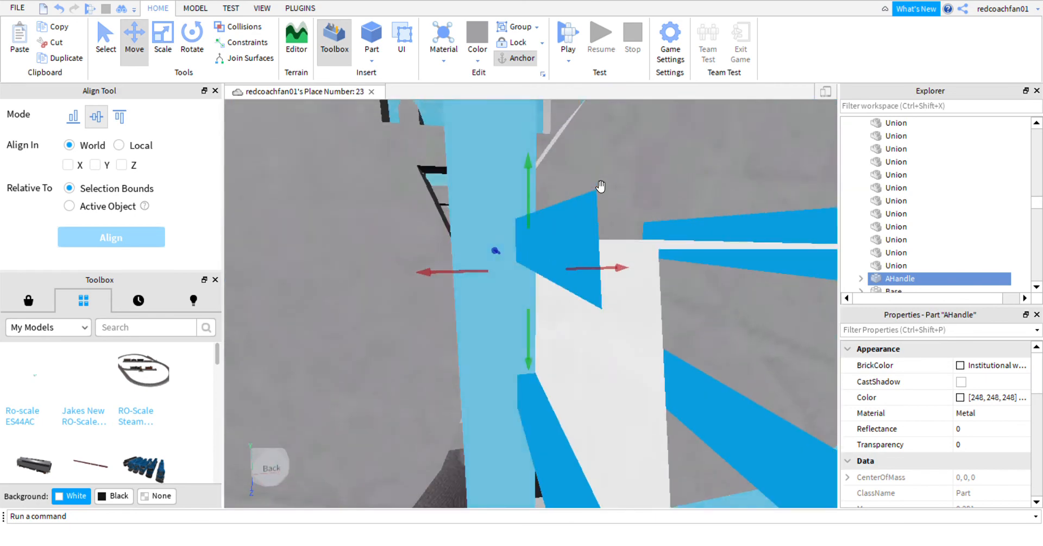
{"action": "left_click", "coordinate": [56, 11]}
{"action": "left_click_drag", "start_coordinate": [578, 228], "coordinate": [578, 227]}
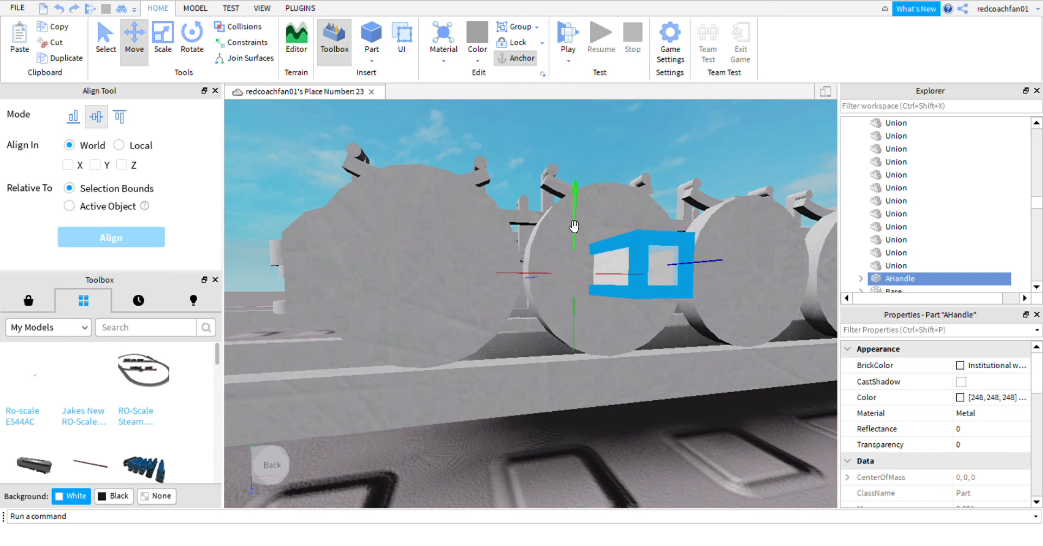
{"action": "left_click_drag", "start_coordinate": [536, 280], "coordinate": [494, 288]}
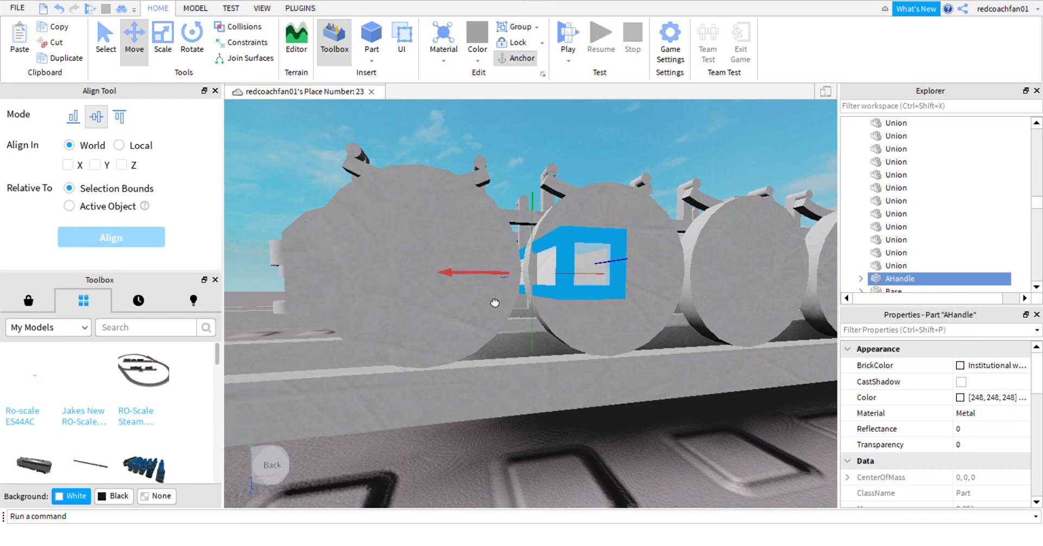
{"action": "left_click_drag", "start_coordinate": [495, 303], "coordinate": [493, 302]}
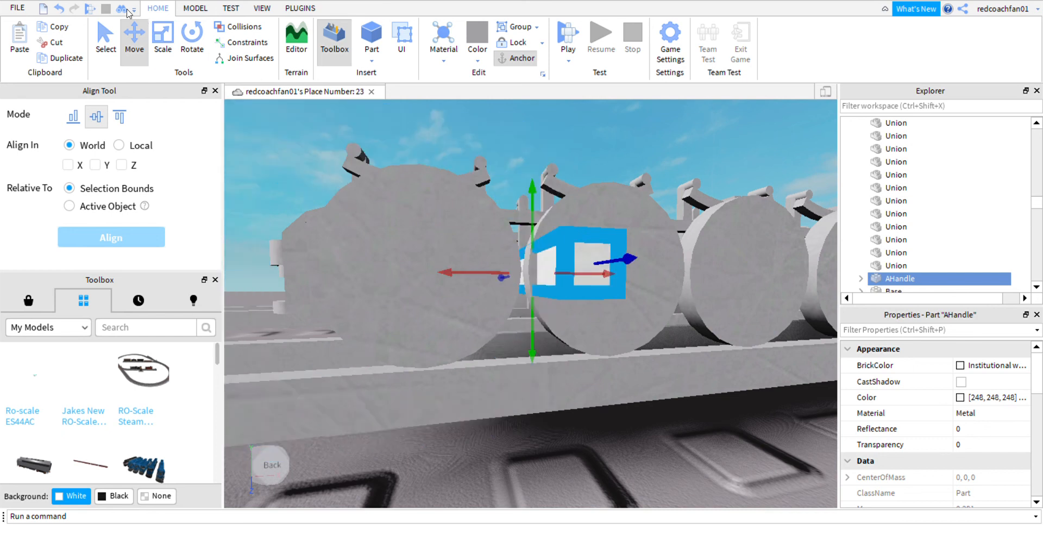
{"action": "left_click", "coordinate": [60, 10]}
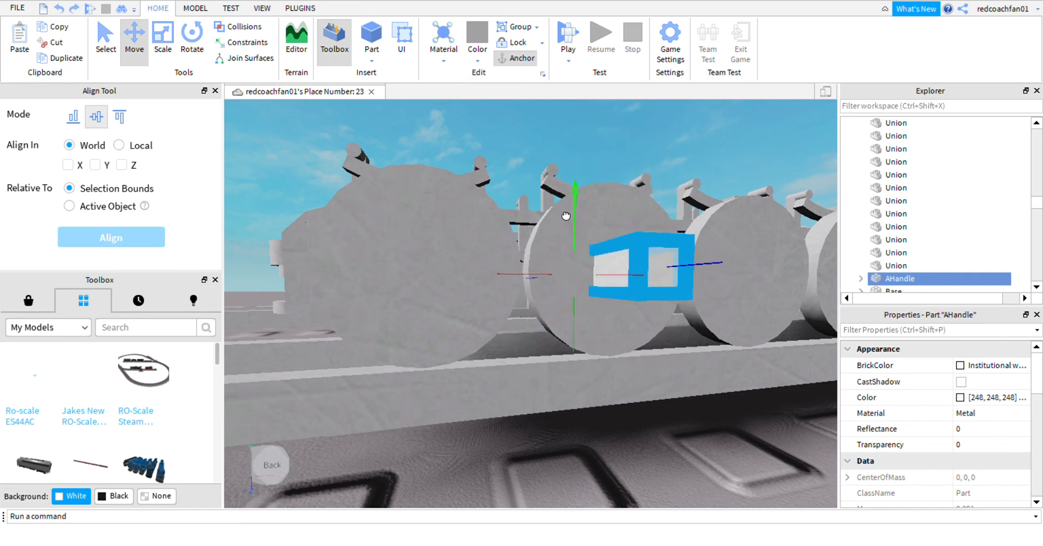
Fine-tune the AHandle bar's height at the second wheel, then undo a test shift toward the rear
{"action": "left_click_drag", "start_coordinate": [566, 216], "coordinate": [566, 217]}
{"action": "left_click_drag", "start_coordinate": [539, 282], "coordinate": [493, 303]}
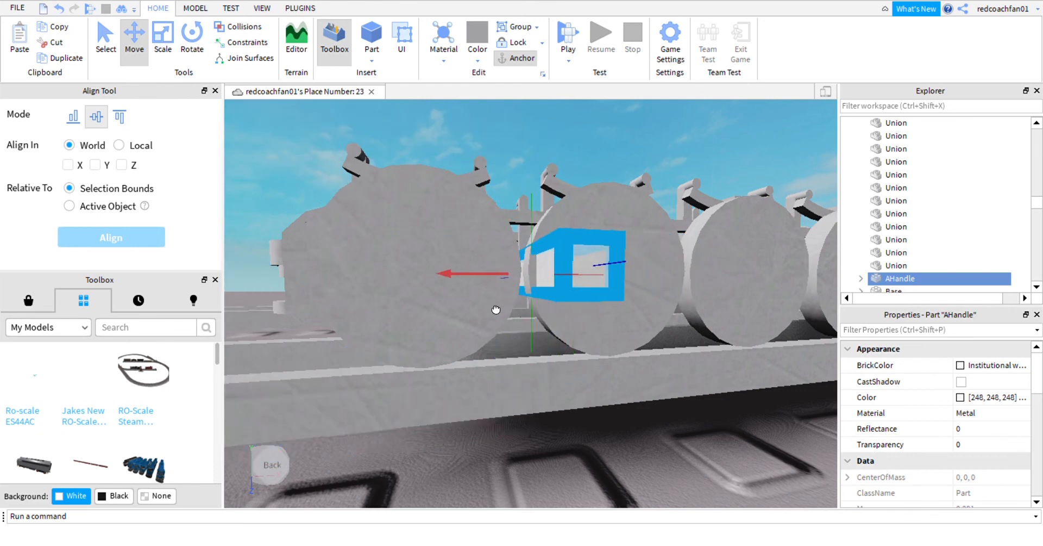
{"action": "left_click_drag", "start_coordinate": [496, 309], "coordinate": [496, 309]}
{"action": "left_click", "coordinate": [59, 8]}
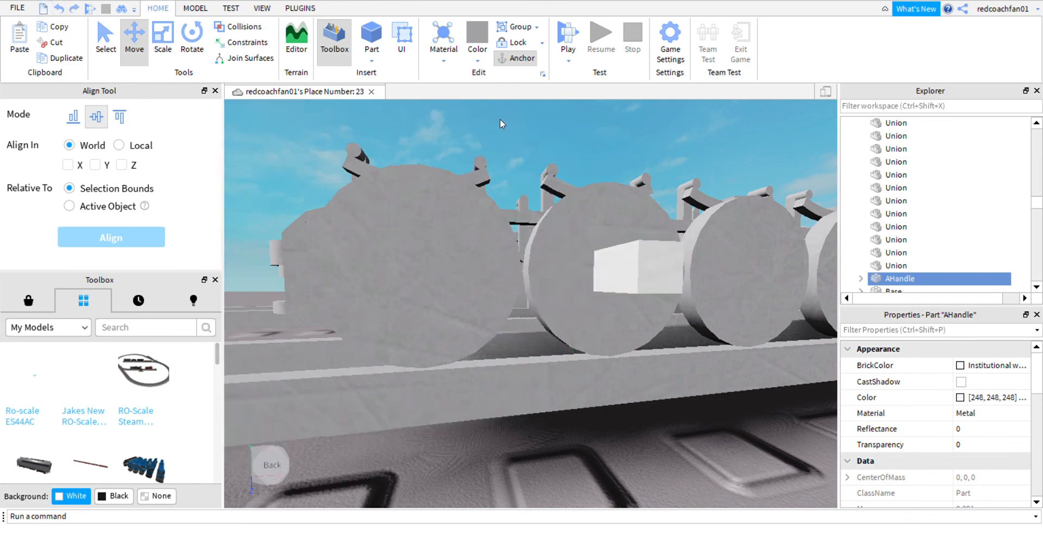
Select the left and right coupling rods on the track together to examine the pair, then clear the selection
{"action": "left_click", "coordinate": [500, 119]}
{"action": "right_click_drag", "start_coordinate": [500, 119], "coordinate": [499, 122]}
{"action": "scroll", "coordinate": [498, 122], "scroll_direction": "down", "scroll_amount": 5}
{"action": "right_click_drag", "start_coordinate": [581, 211], "coordinate": [582, 211]}
{"action": "scroll", "coordinate": [582, 211], "scroll_direction": "down", "scroll_amount": 3}
{"action": "scroll", "coordinate": [581, 211], "scroll_direction": "up", "scroll_amount": 3}
{"action": "left_click_drag", "start_coordinate": [557, 244], "coordinate": [395, 355]}
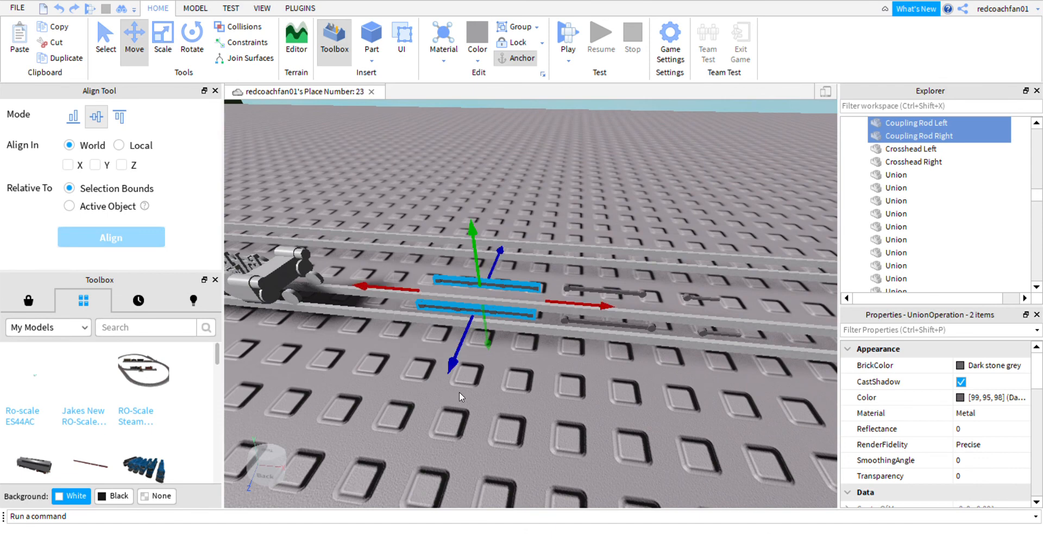
{"action": "left_click", "coordinate": [458, 391]}
Try moving the right coupling rod onto the grey wheel assembly and undo the move
{"action": "scroll", "coordinate": [462, 395], "scroll_direction": "up", "scroll_amount": 2}
{"action": "left_click_drag", "start_coordinate": [514, 349], "coordinate": [473, 257]}
{"action": "key", "text": "a"}
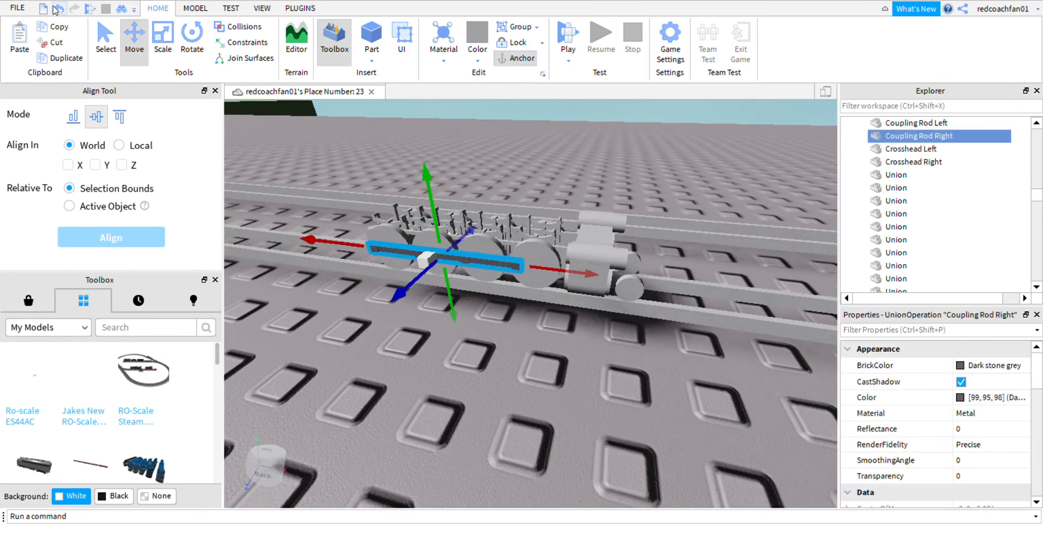
{"action": "right_click_drag", "start_coordinate": [804, 233], "coordinate": [805, 234]}
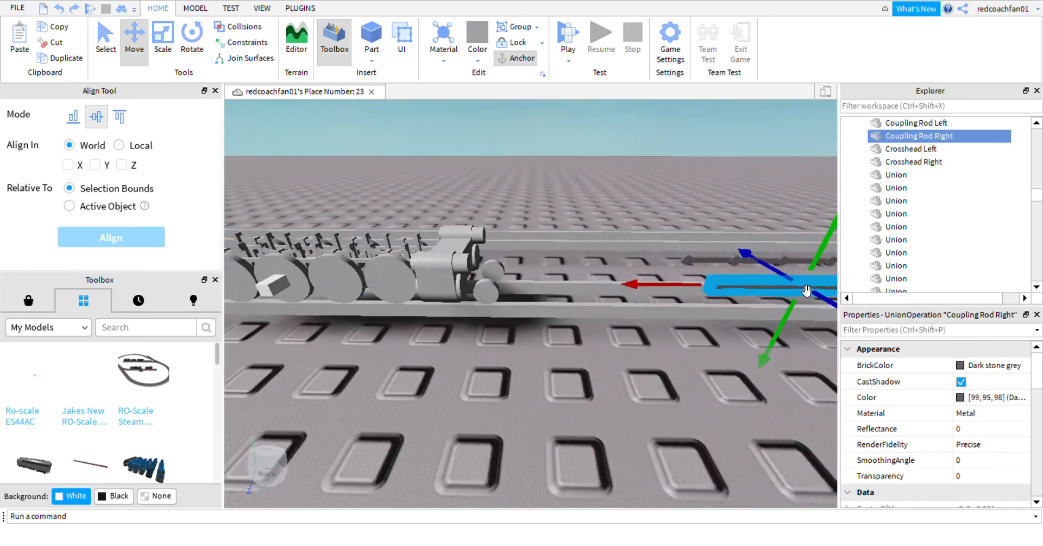
{"action": "right_click_drag", "start_coordinate": [650, 195], "coordinate": [650, 195]}
{"action": "key", "text": "w"}
{"action": "right_click_drag", "start_coordinate": [596, 285], "coordinate": [595, 285]}
Check the names of the left and right coupling rods by selecting each one in turn
{"action": "left_click", "coordinate": [468, 313], "text": "alt"}
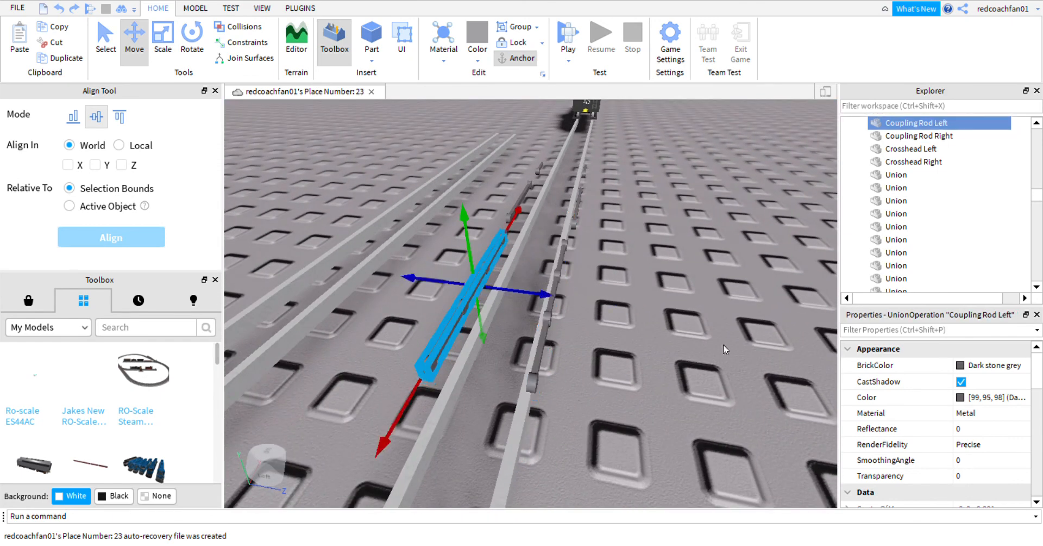
{"action": "left_click", "coordinate": [546, 352], "text": "alt"}
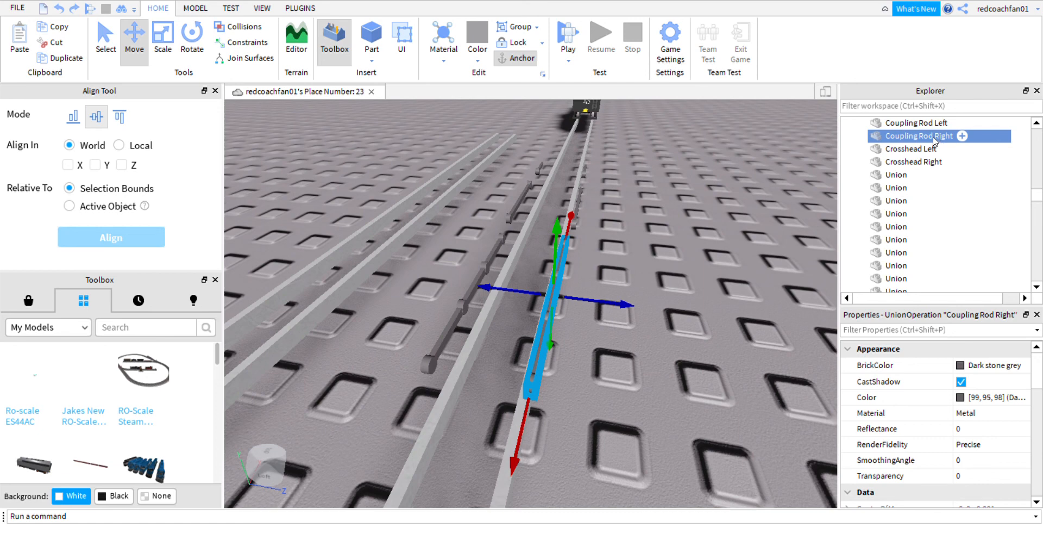
{"action": "left_click", "coordinate": [913, 124]}
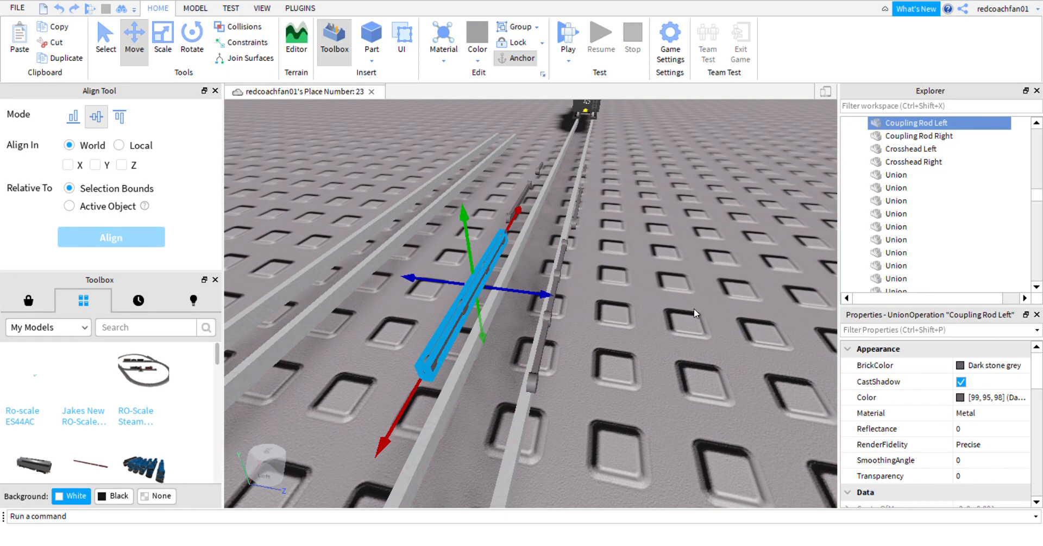
Try moving the right connecting rod away from its place on the track and undo the moves
{"action": "left_click", "coordinate": [709, 279]}
{"action": "key", "text": "d"}
{"action": "right_click_drag", "start_coordinate": [709, 275], "coordinate": [715, 266]}
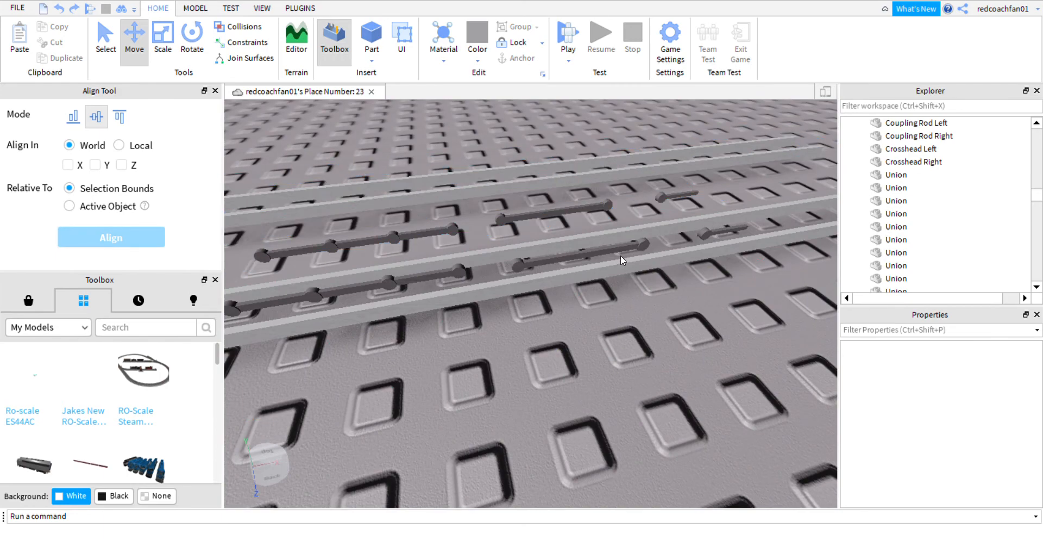
{"action": "left_click", "coordinate": [601, 269]}
{"action": "key", "text": "f"}
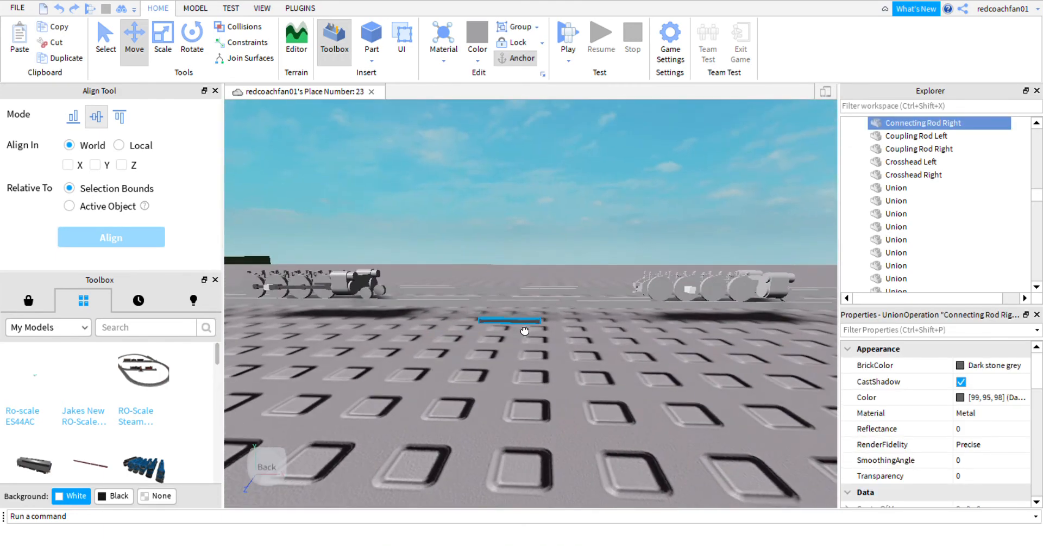
{"action": "scroll", "coordinate": [525, 331], "scroll_direction": "down", "scroll_amount": 8}
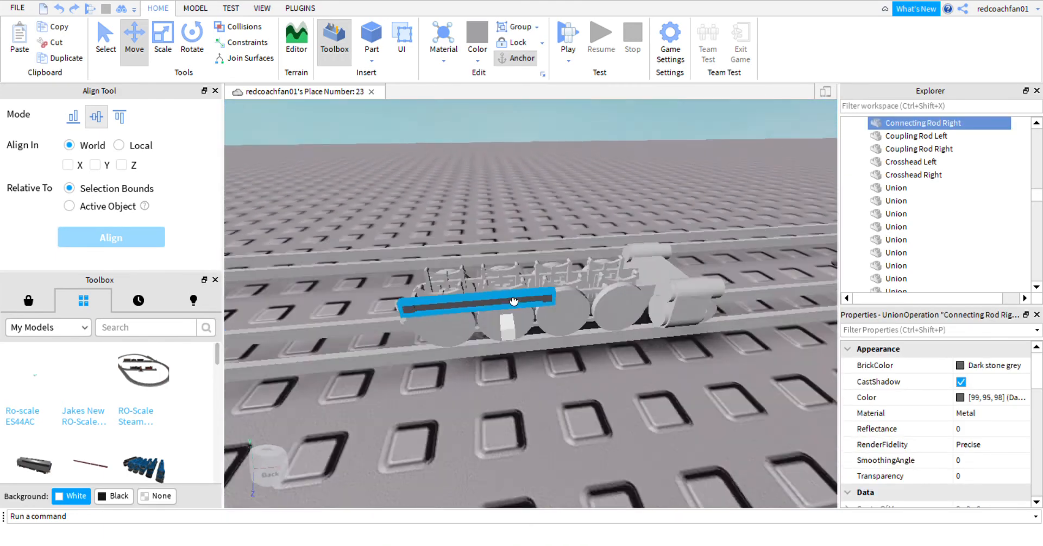
{"action": "left_click_drag", "start_coordinate": [642, 333], "coordinate": [662, 266]}
{"action": "key", "text": "d"}
{"action": "scroll", "coordinate": [661, 265], "scroll_direction": "up", "scroll_amount": 6}
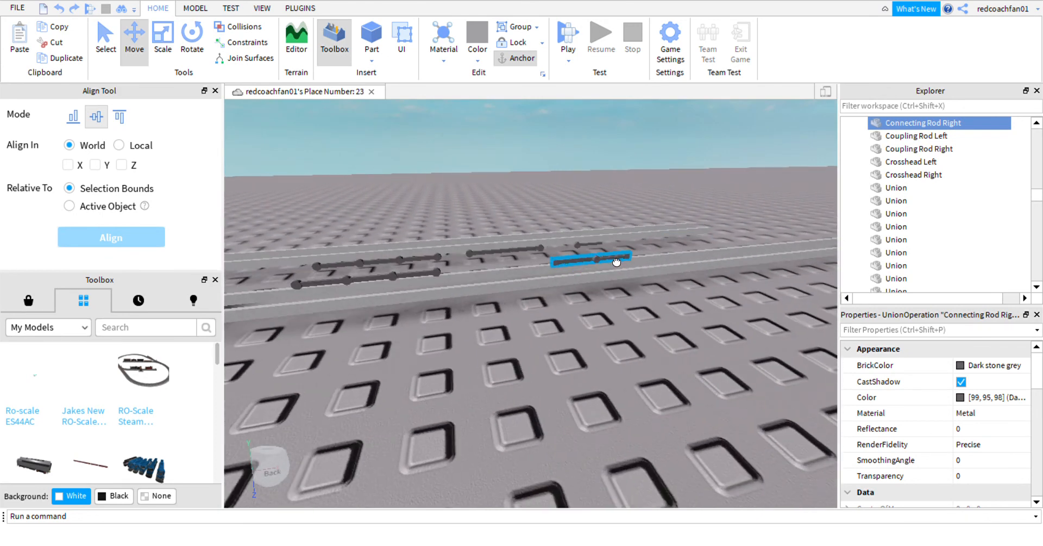
{"action": "left_click_drag", "start_coordinate": [555, 319], "coordinate": [560, 317]}
{"action": "right_click_drag", "start_coordinate": [719, 219], "coordinate": [645, 165]}
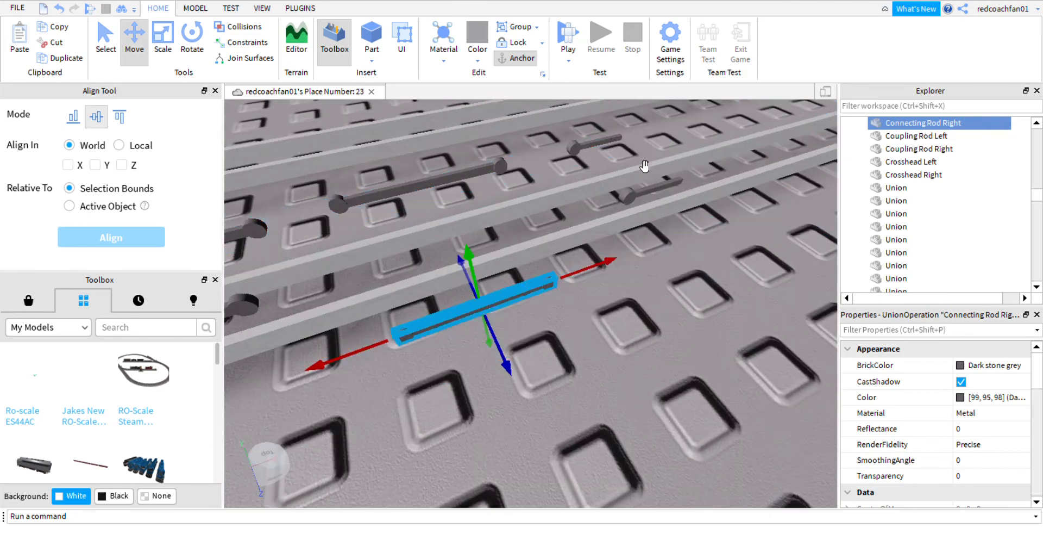
{"action": "left_click", "coordinate": [61, 14]}
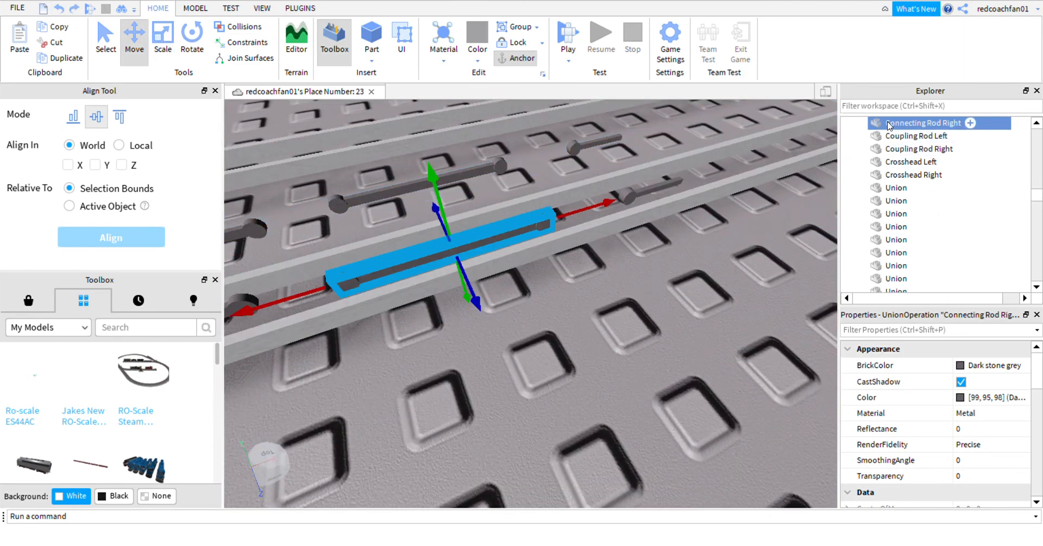
Select the left and right connecting rods in turn to compare their names and sides of the track
{"action": "key", "text": "a"}
{"action": "right_click_drag", "start_coordinate": [690, 308], "coordinate": [692, 306]}
{"action": "key", "text": "s"}
{"action": "key", "text": "w"}
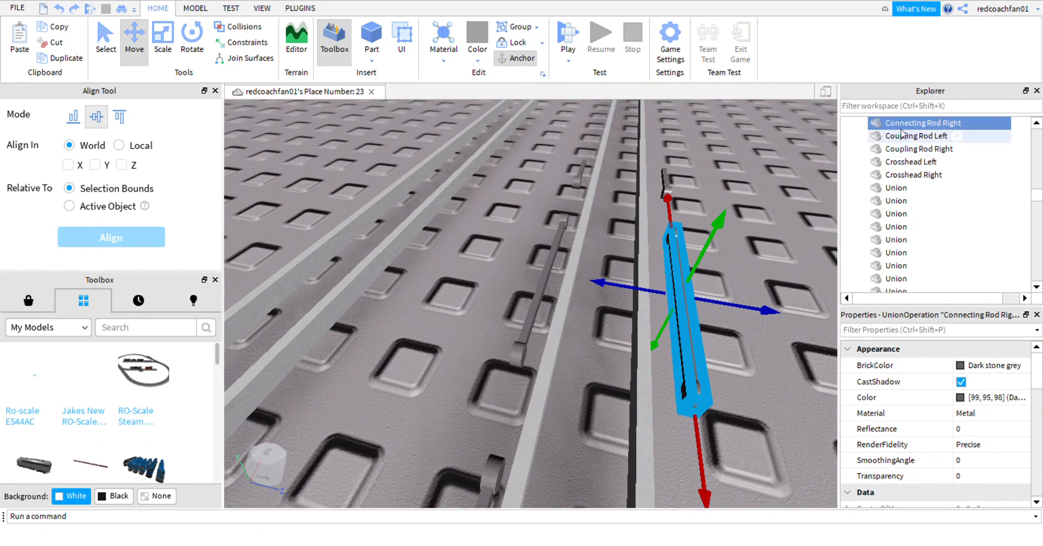
{"action": "left_click", "coordinate": [547, 316]}
{"action": "key", "text": "f"}
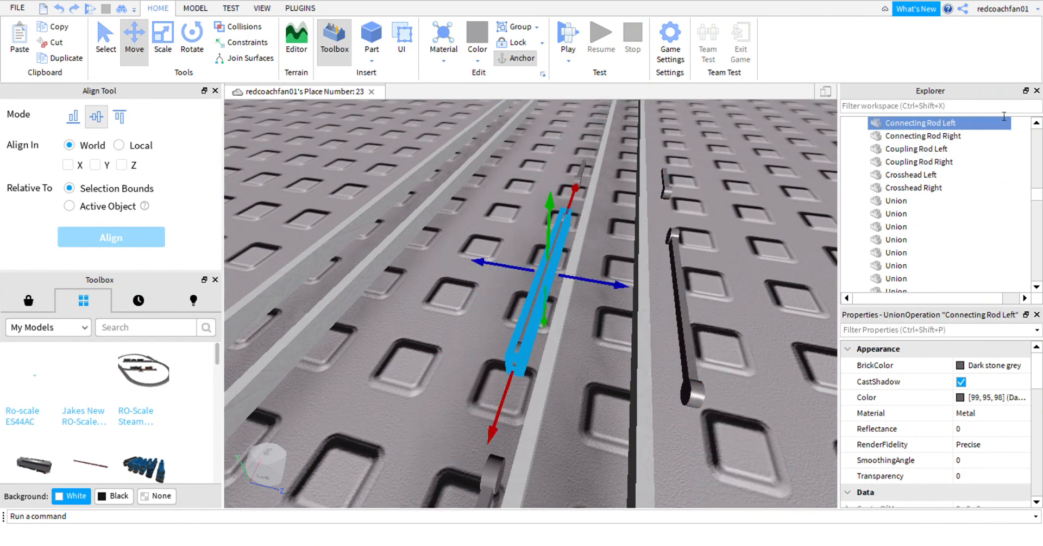
{"action": "right_click_drag", "start_coordinate": [783, 301], "coordinate": [783, 301]}
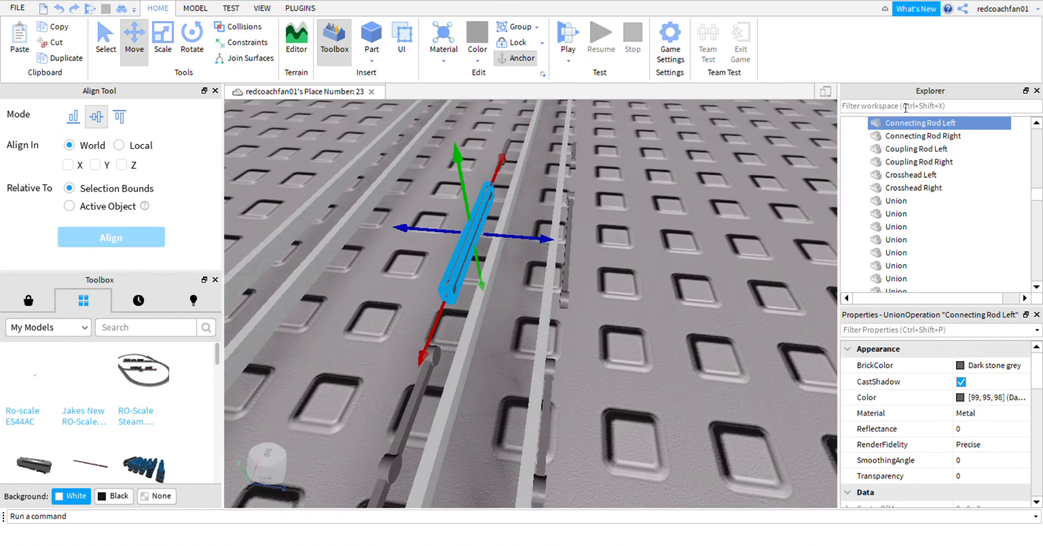
{"action": "left_click", "coordinate": [920, 136]}
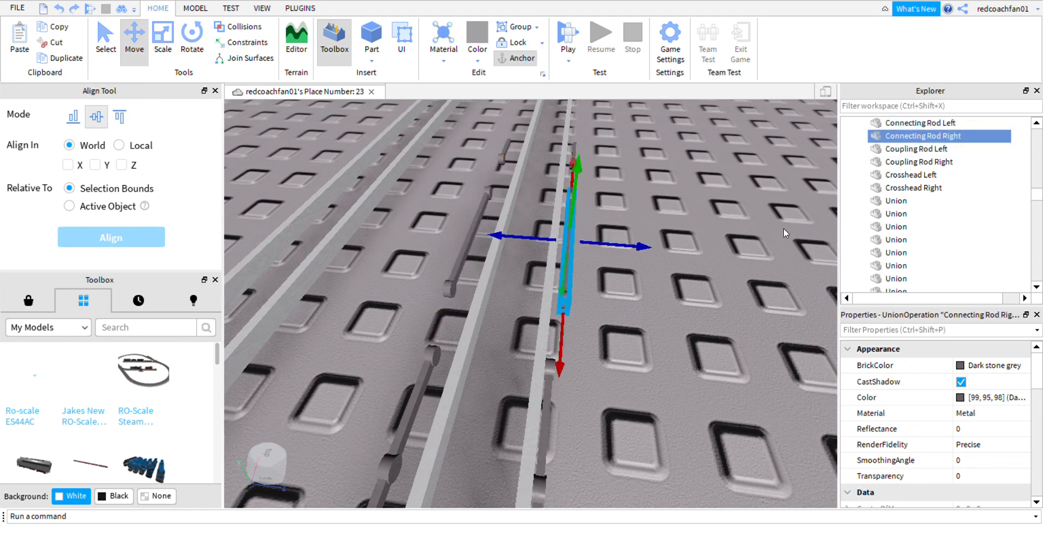
Select both crossheads ahead of the connecting rods and examine their names and sides of the track
{"action": "right_click_drag", "start_coordinate": [790, 247], "coordinate": [762, 252]}
{"action": "scroll", "coordinate": [790, 246], "scroll_direction": "down", "scroll_amount": 3}
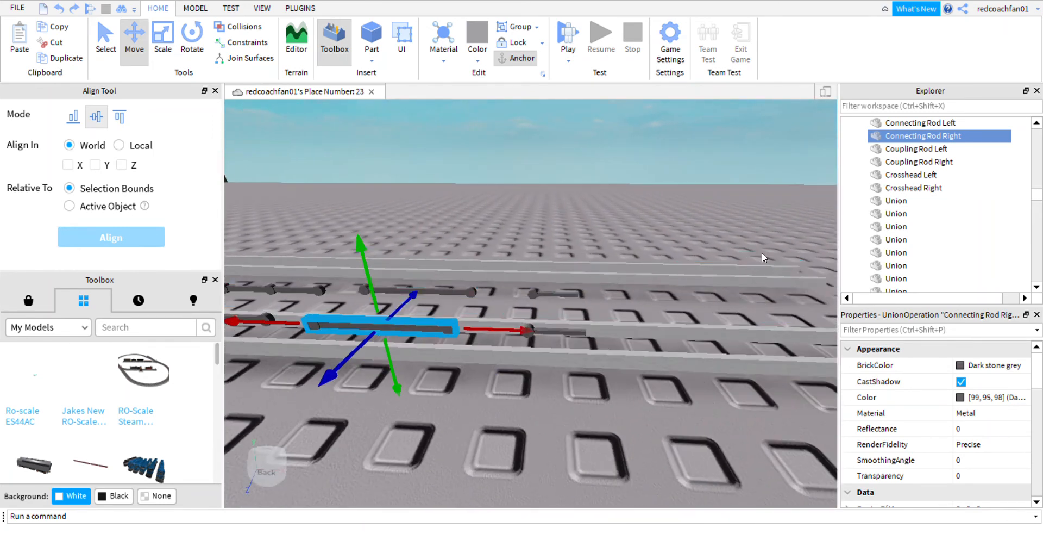
{"action": "scroll", "coordinate": [762, 253], "scroll_direction": "up", "scroll_amount": 3}
{"action": "left_click_drag", "start_coordinate": [661, 219], "coordinate": [479, 423]}
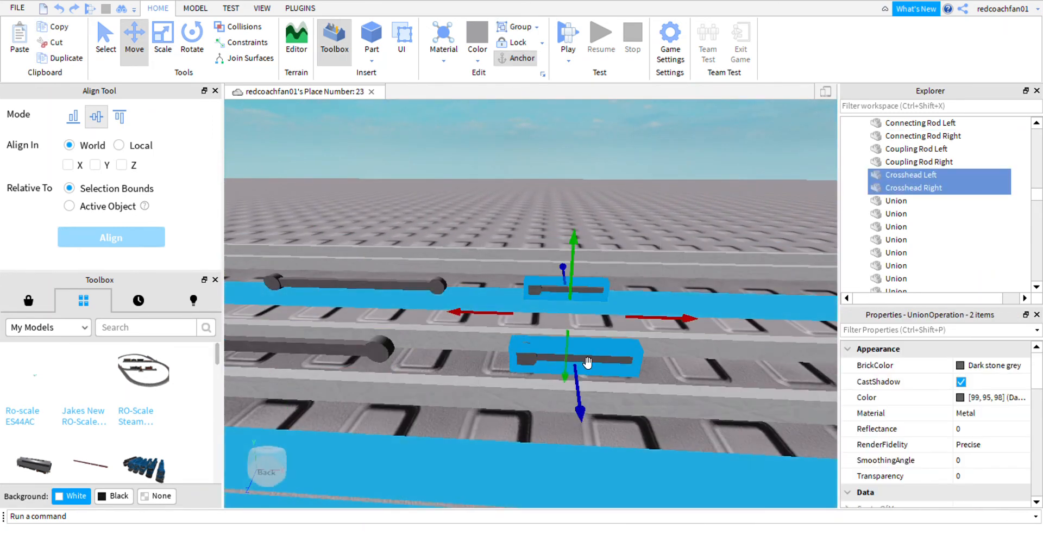
{"action": "right_click_drag", "start_coordinate": [772, 178], "coordinate": [752, 191]}
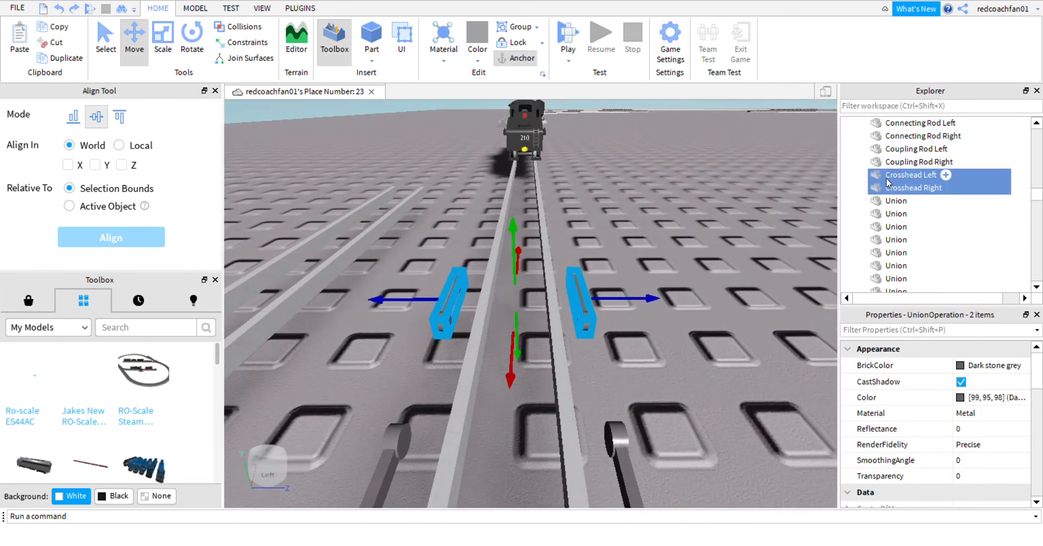
{"action": "right_click_drag", "start_coordinate": [712, 227], "coordinate": [712, 227]}
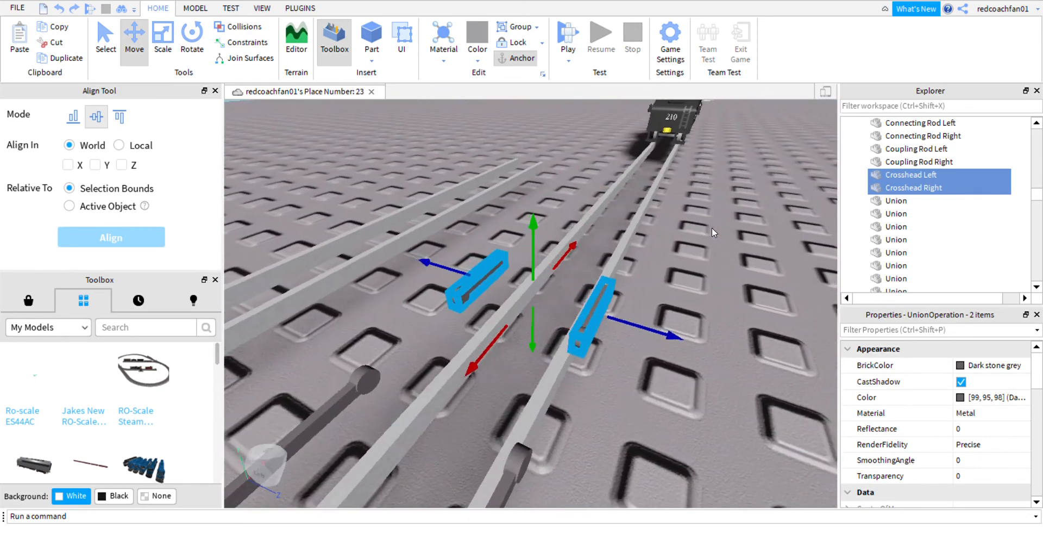